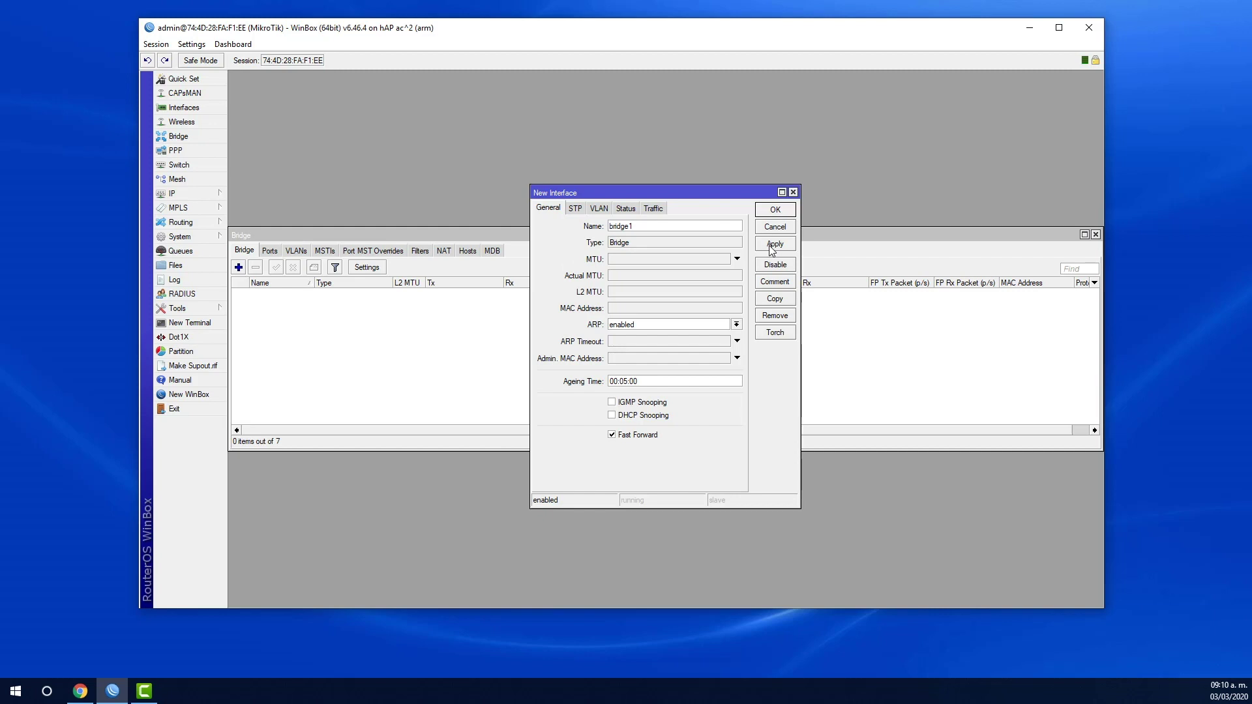
- Add a new bridge interface, keeping the default name bridge1
{"action": "left_click", "coordinate": [772, 250]}
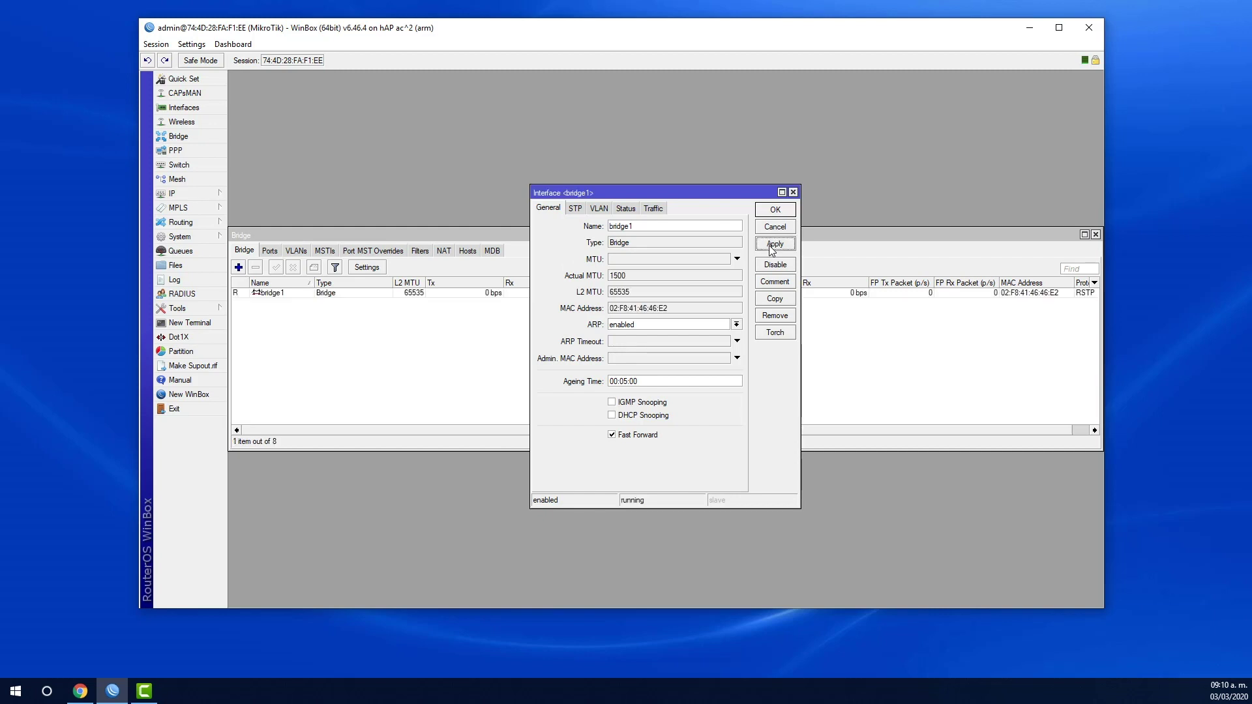
{"action": "left_click", "coordinate": [775, 210]}
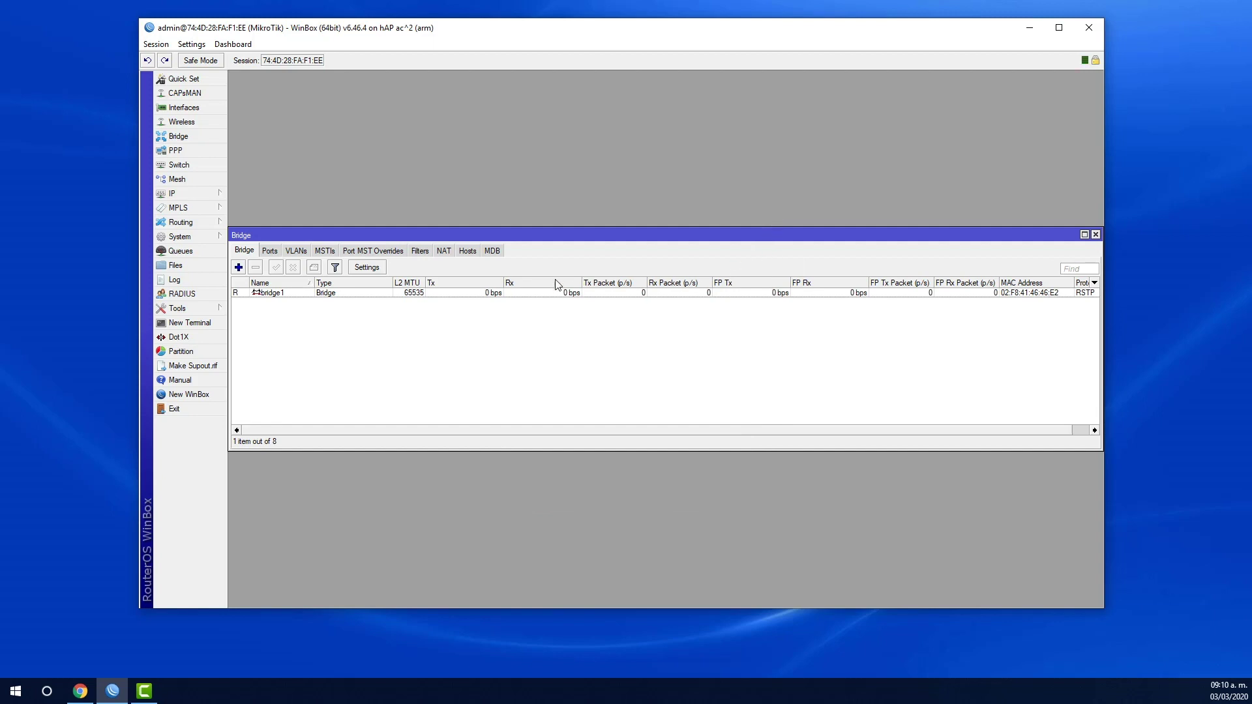
- Add wlan1 as a port of bridge1
{"action": "left_click", "coordinate": [270, 251]}
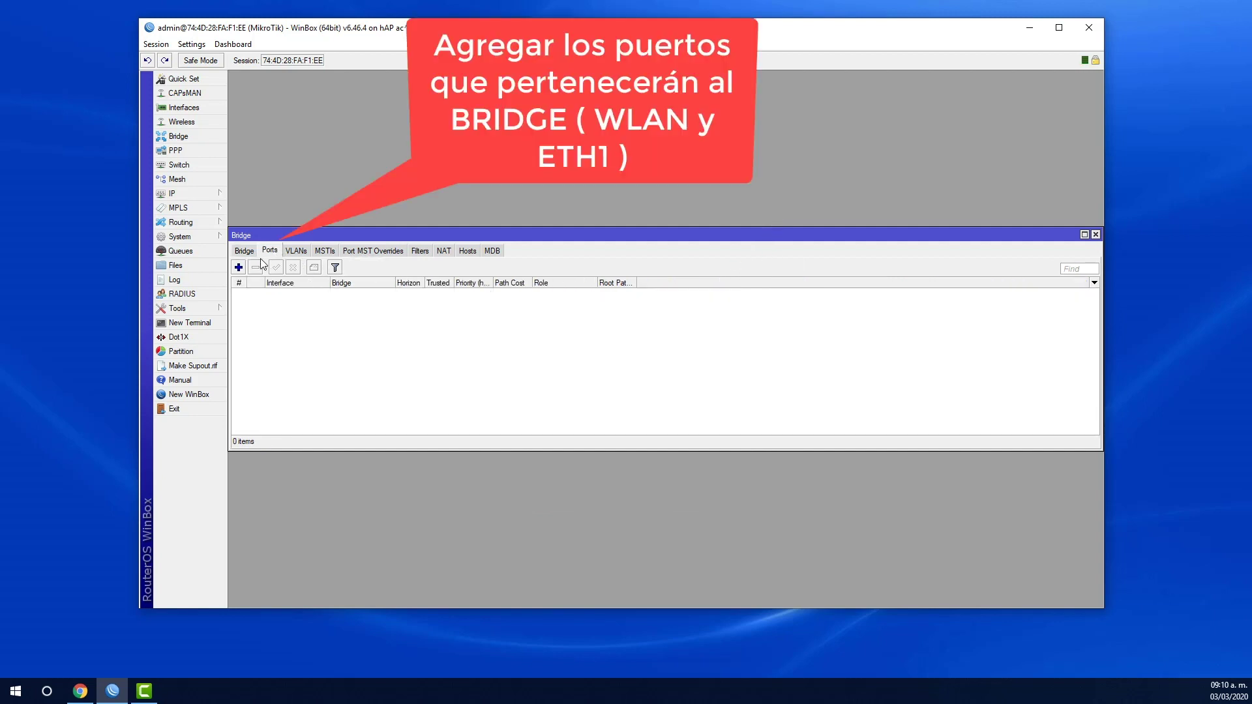
{"action": "left_click", "coordinate": [239, 268]}
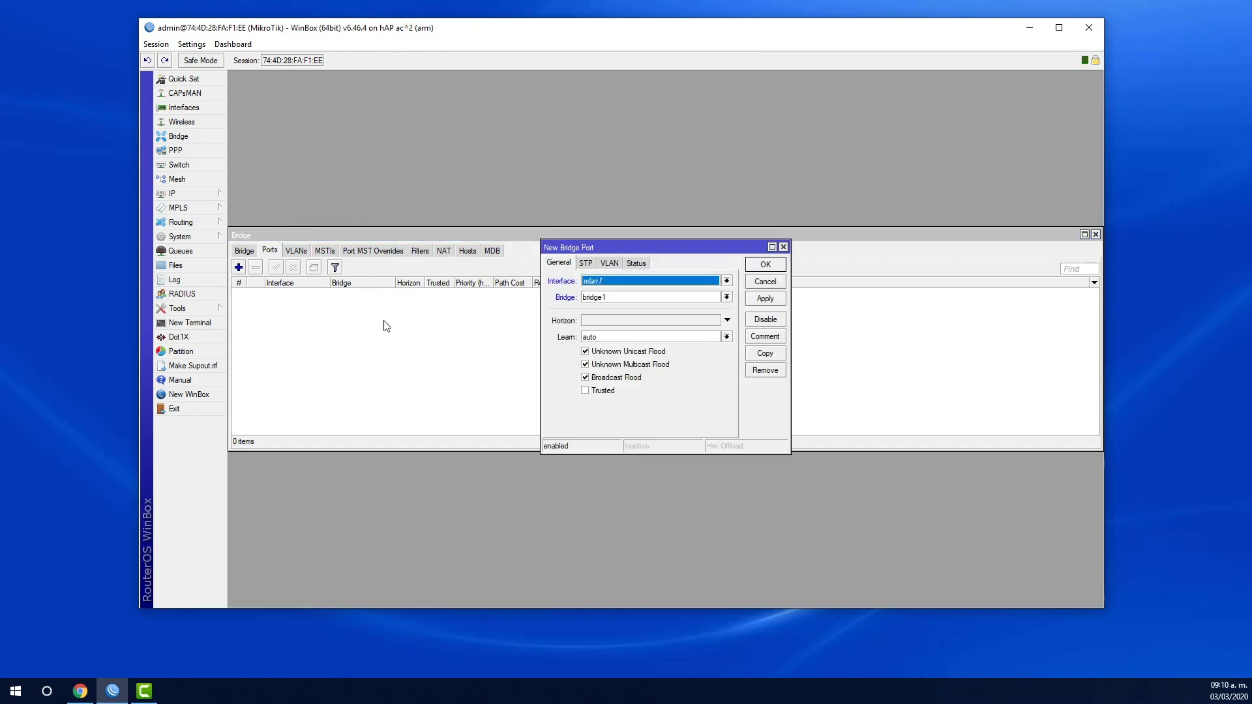
{"action": "left_click", "coordinate": [604, 281]}
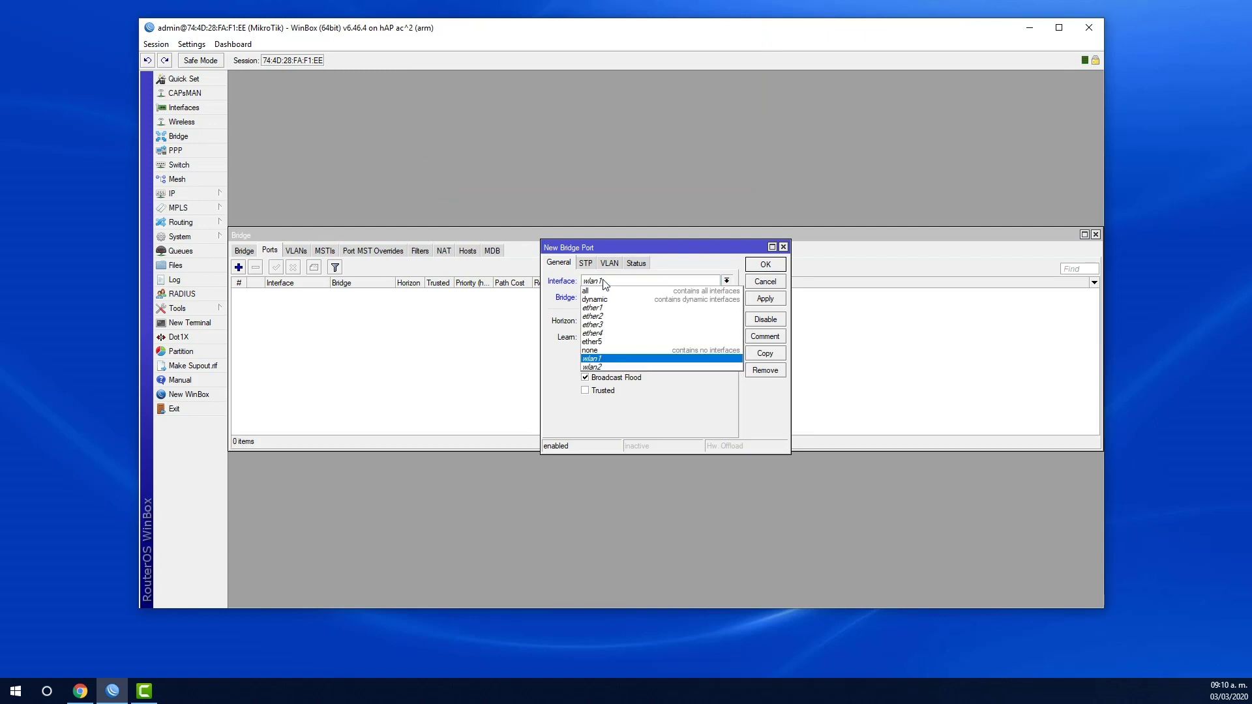
{"action": "left_click", "coordinate": [604, 280]}
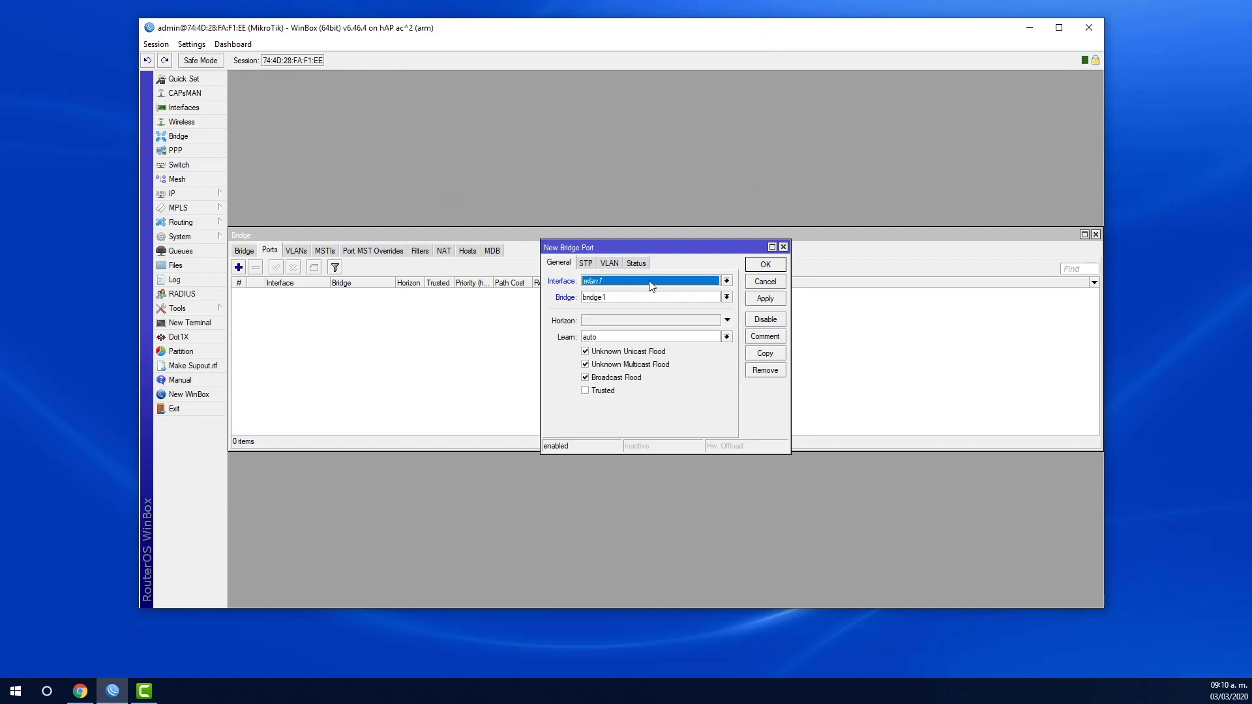
{"action": "left_click", "coordinate": [760, 300]}
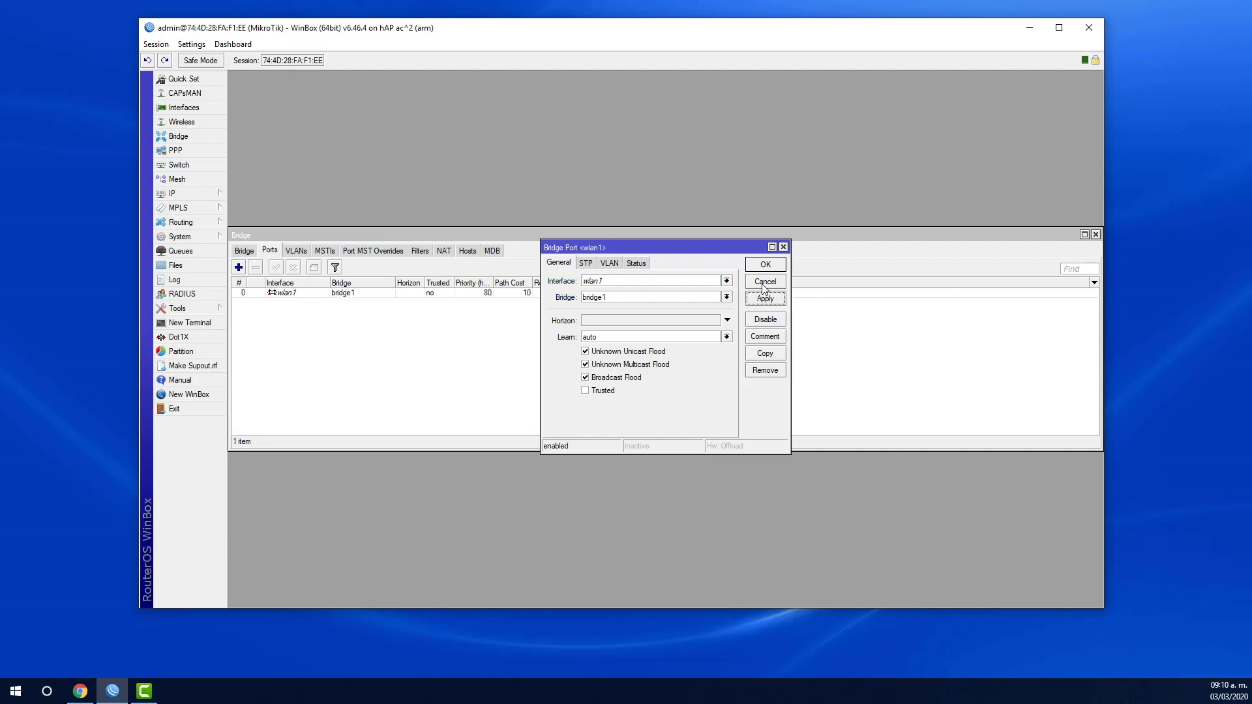
{"action": "left_click", "coordinate": [767, 265]}
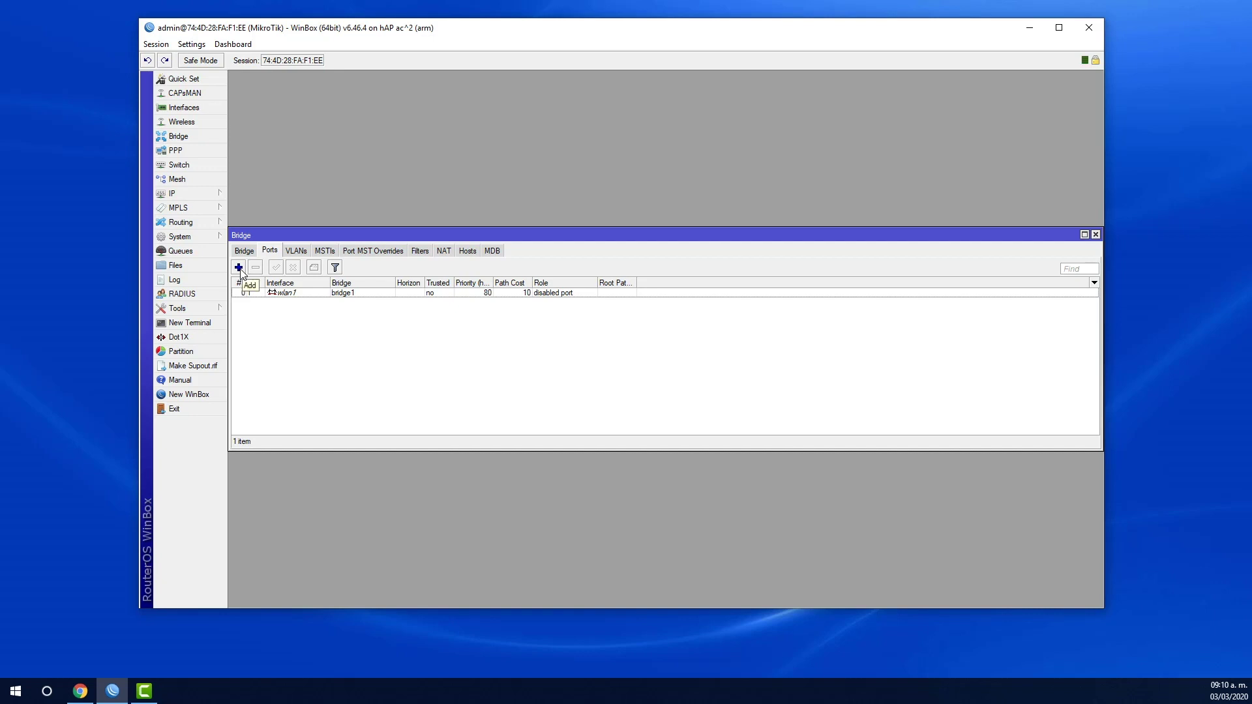
- Add ether1 as a second port of bridge1
{"action": "left_click", "coordinate": [239, 269]}
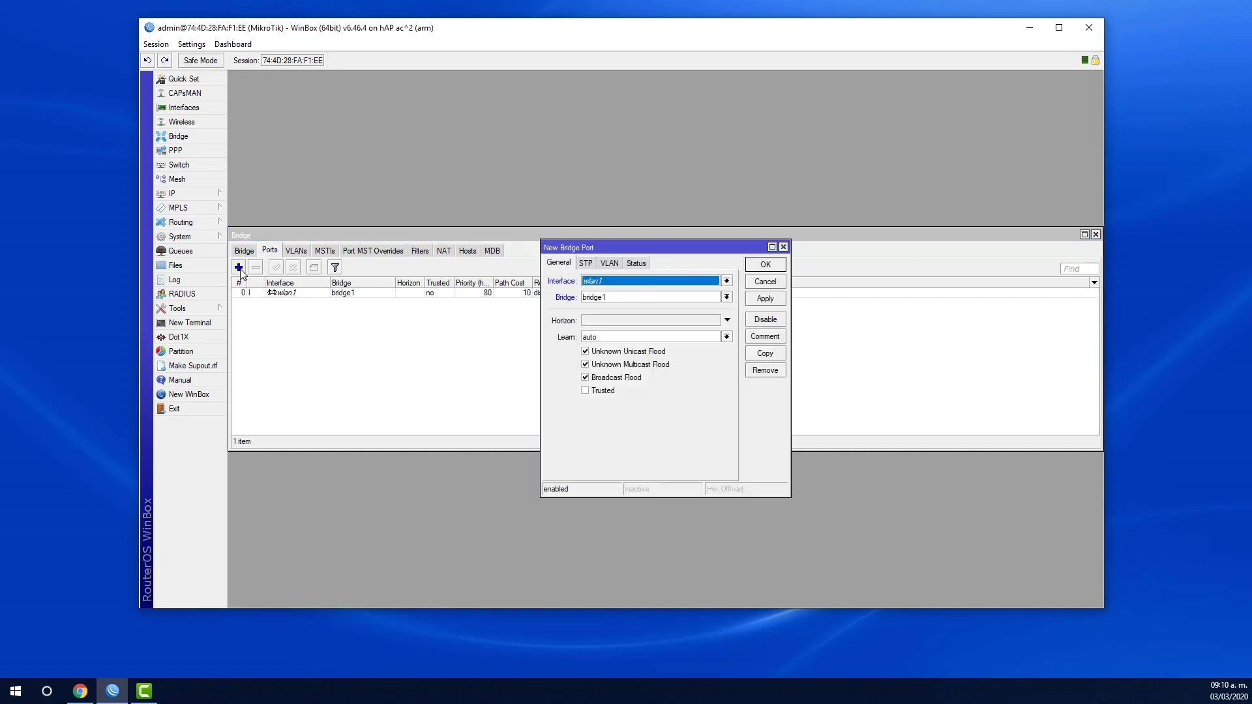
{"action": "left_click", "coordinate": [613, 282]}
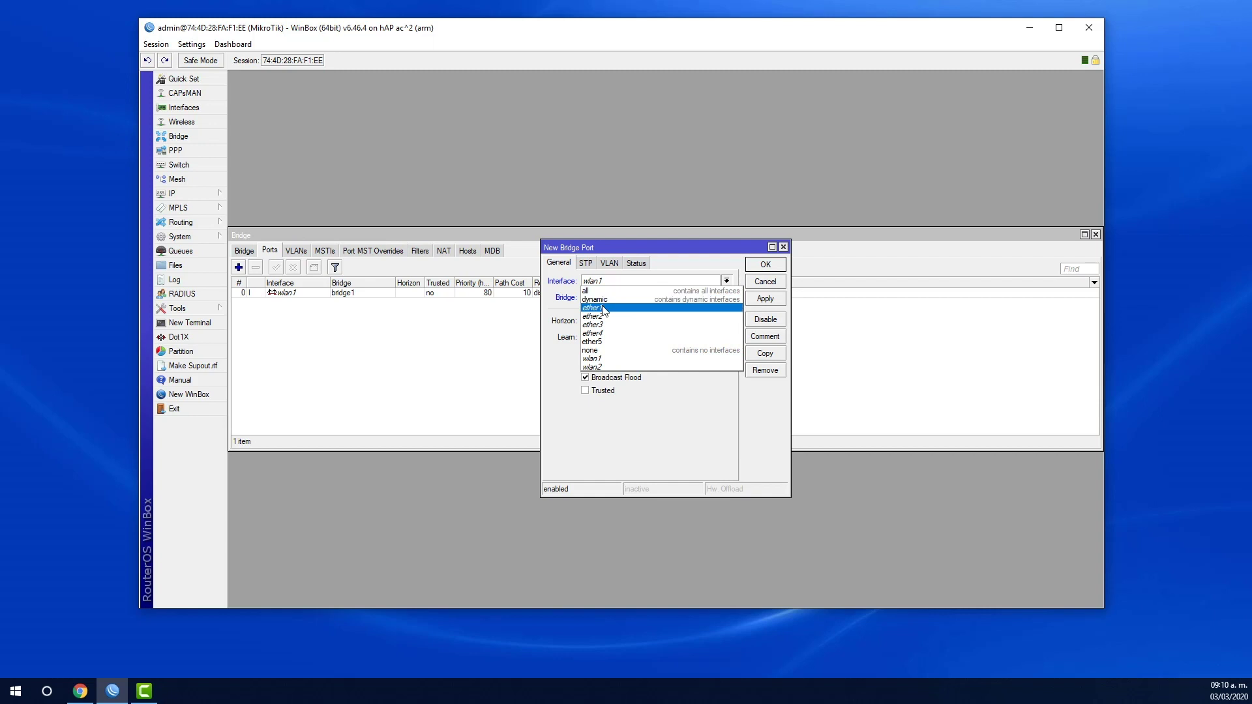
{"action": "left_click", "coordinate": [611, 310]}
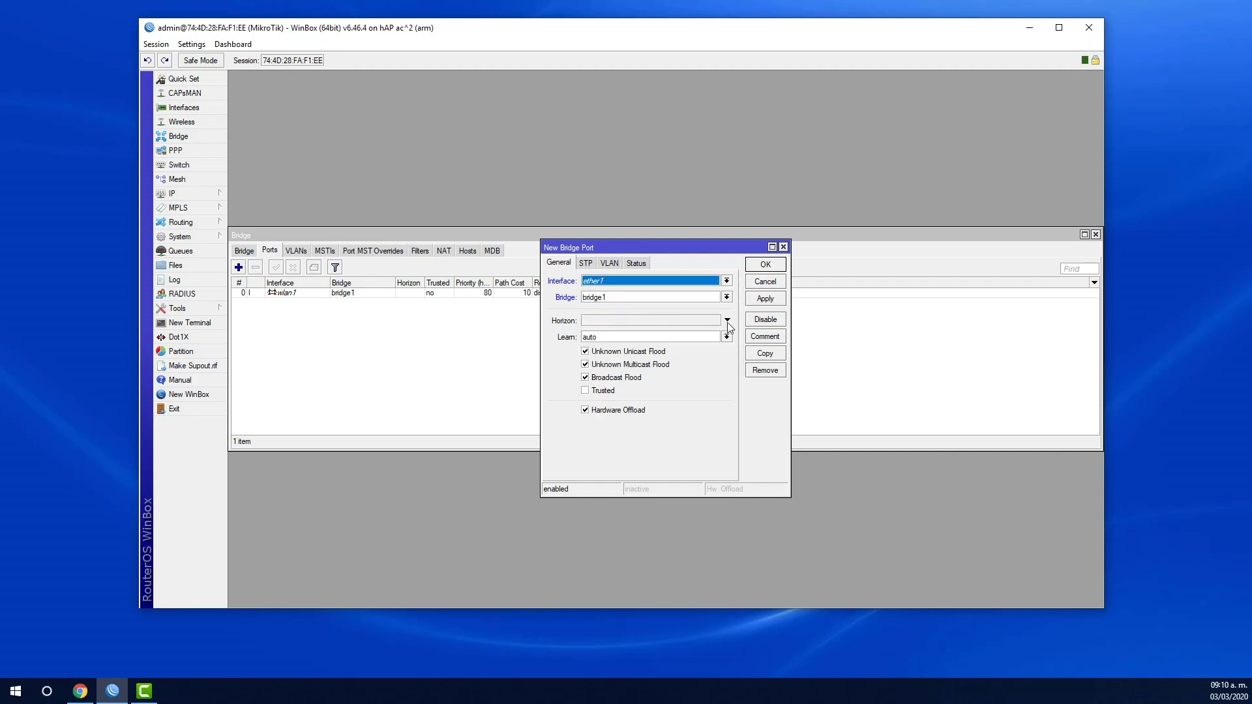
{"action": "left_click", "coordinate": [769, 301]}
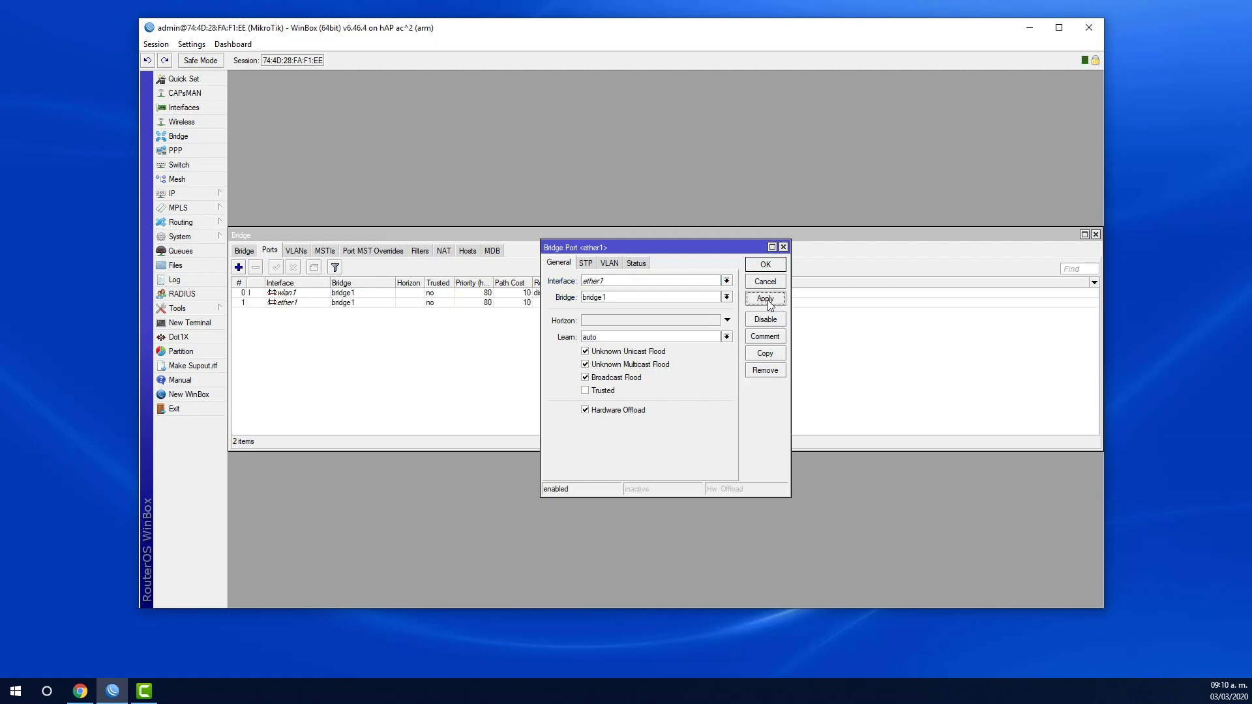
{"action": "left_click", "coordinate": [767, 266]}
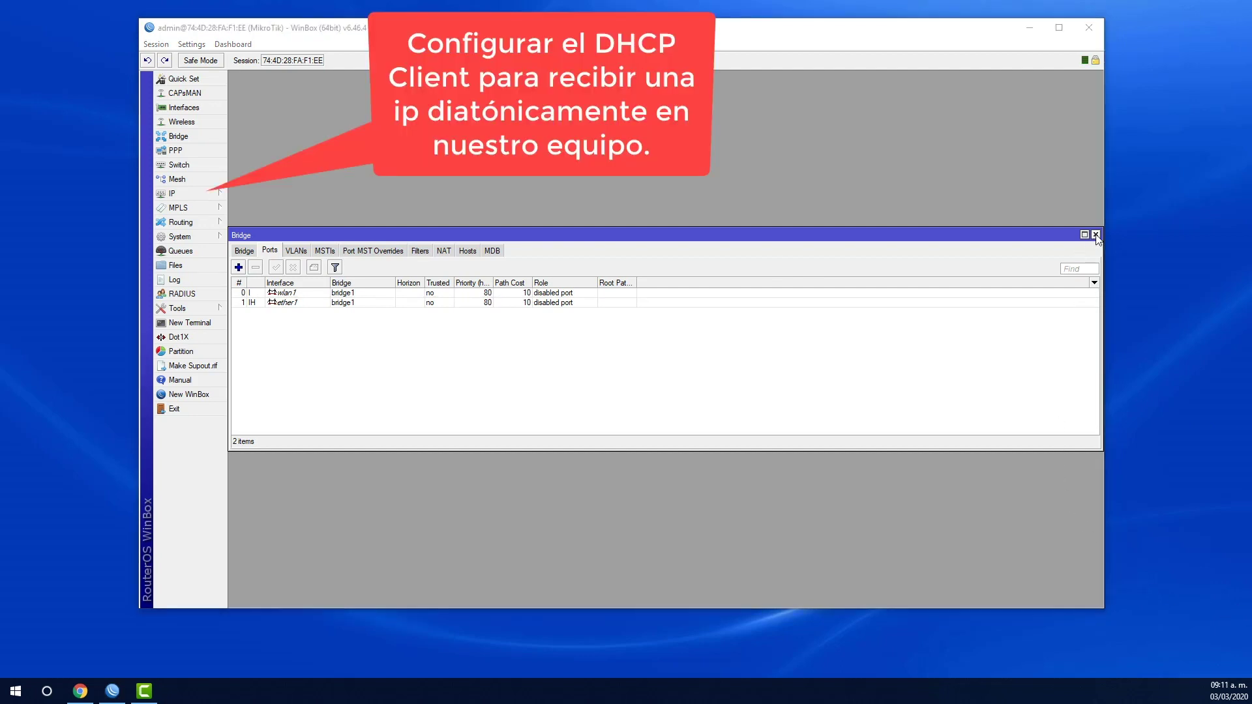
- Create a DHCP client on interface bridge1, then close the Bridge and DHCP Client windows
{"action": "left_click", "coordinate": [1096, 235]}
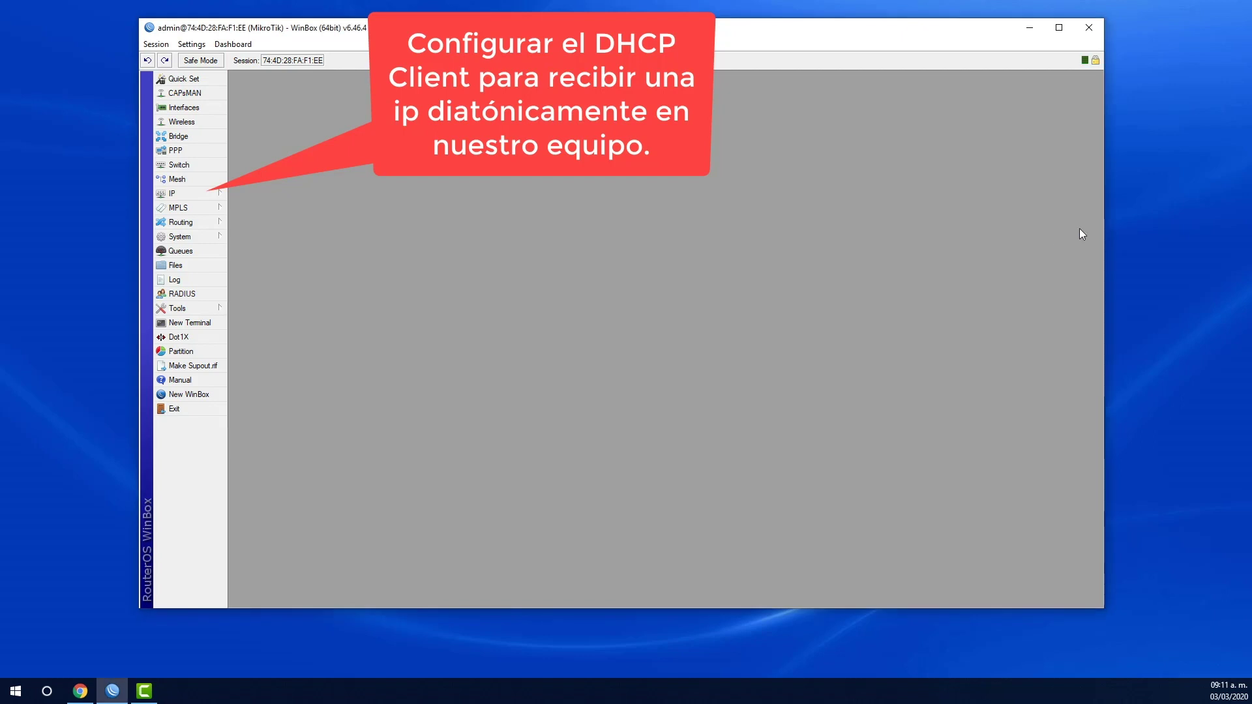
{"action": "left_click", "coordinate": [220, 193]}
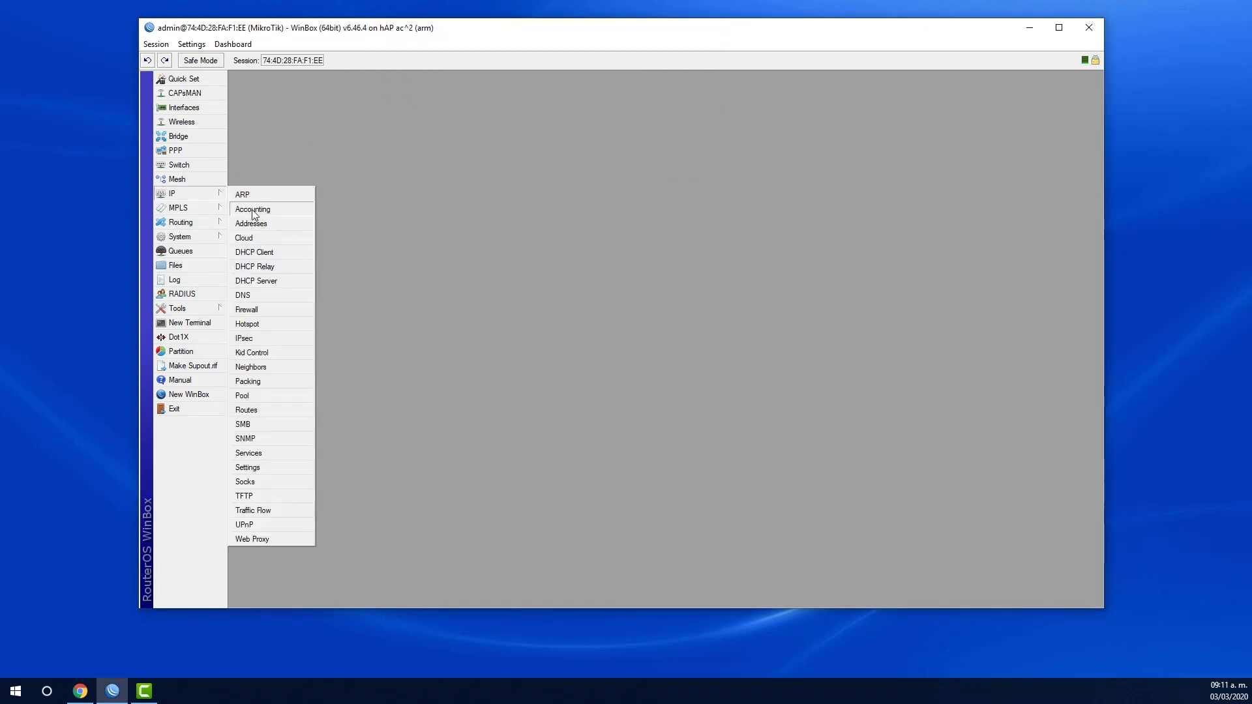
{"action": "left_click", "coordinate": [290, 254]}
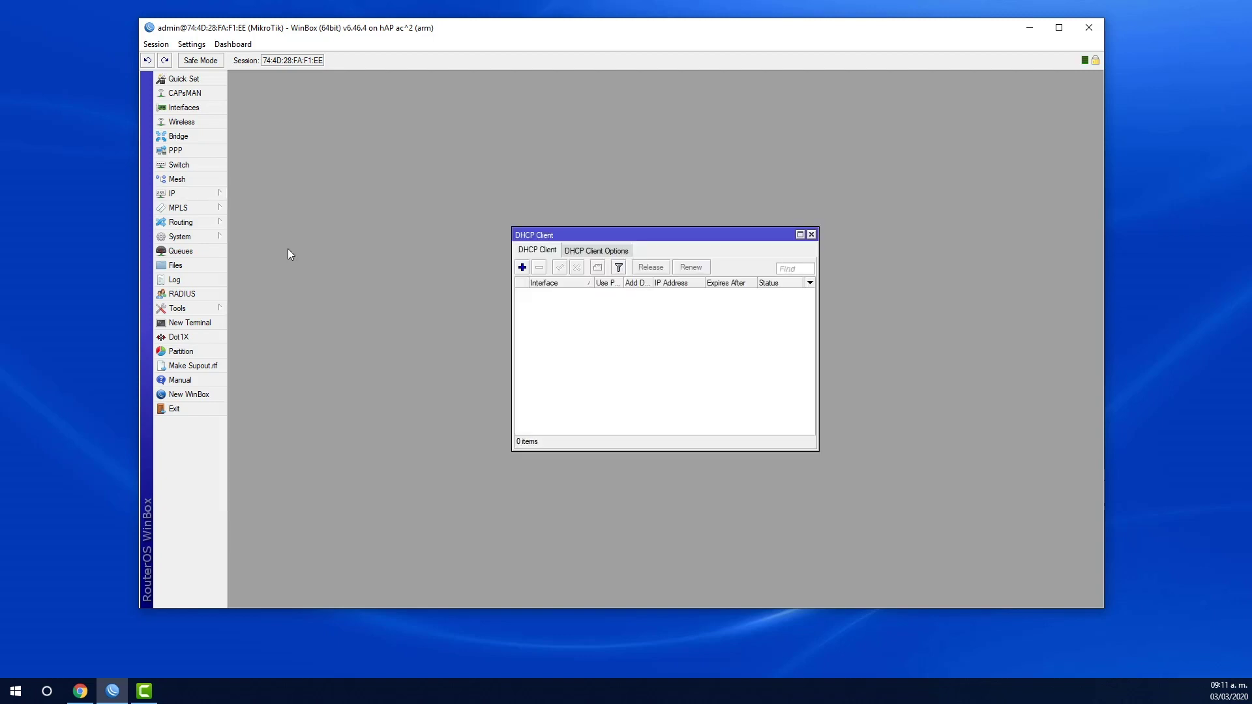
{"action": "left_click", "coordinate": [523, 269]}
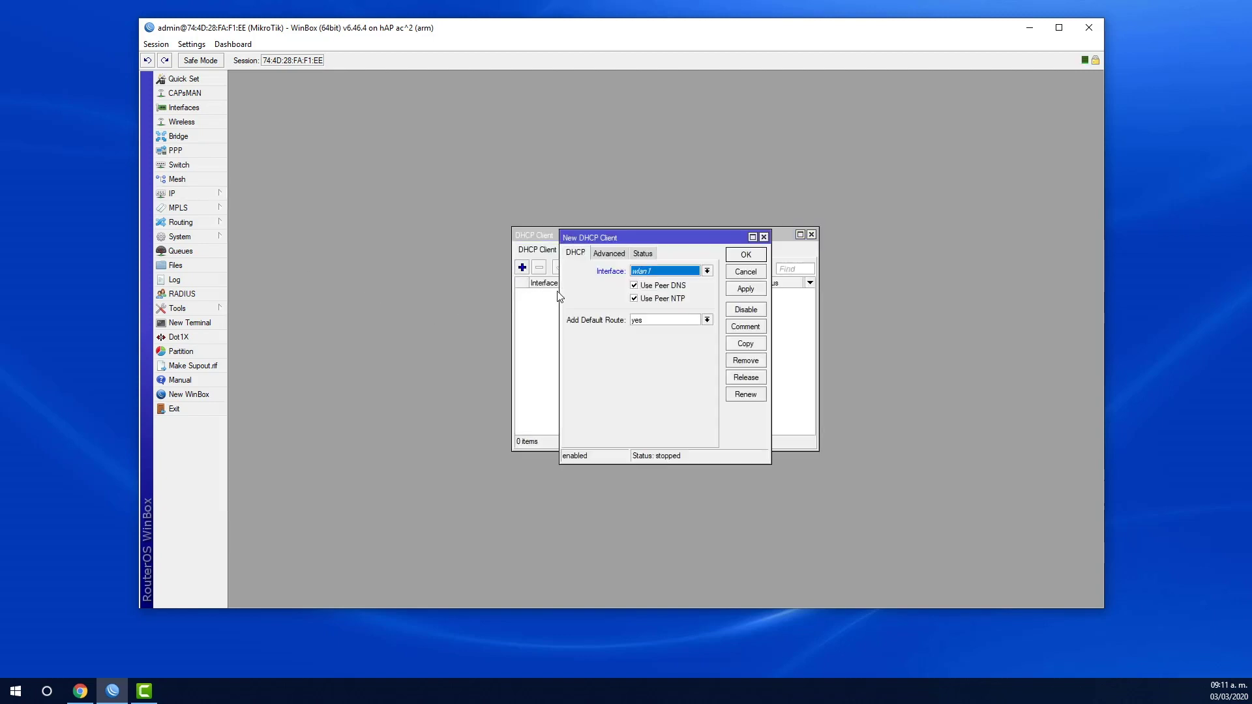
{"action": "left_click", "coordinate": [657, 276]}
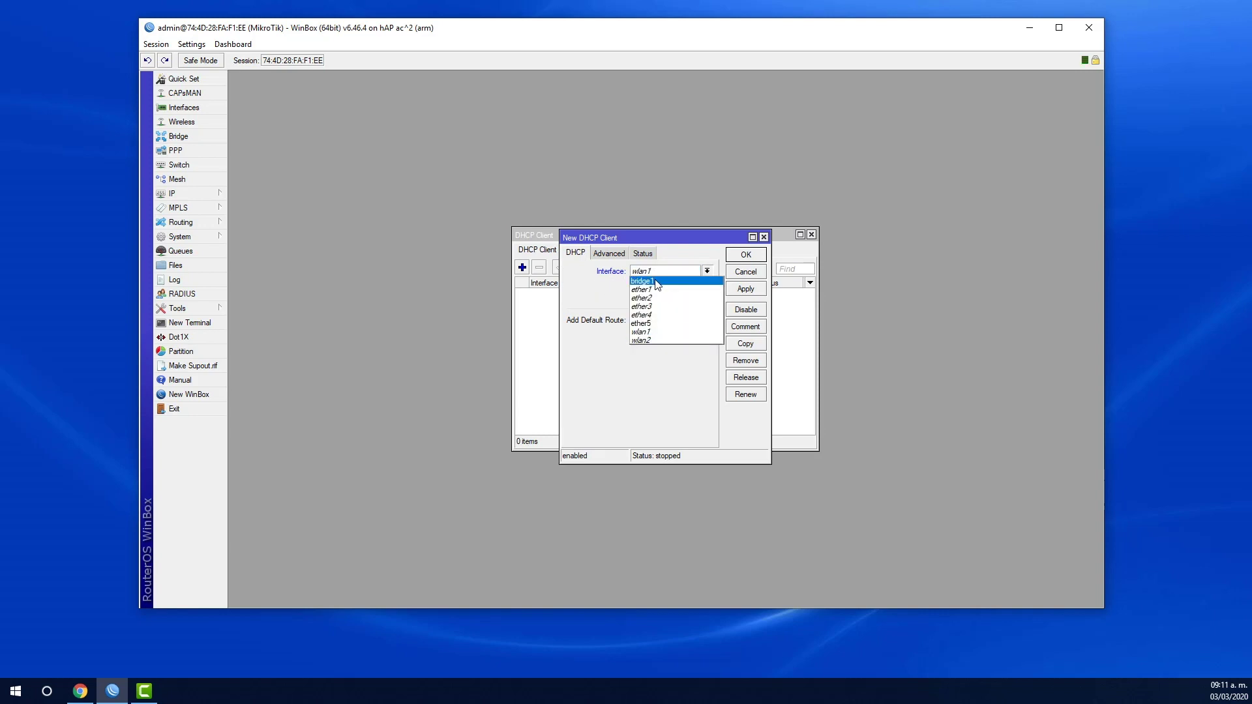
{"action": "left_click", "coordinate": [657, 281]}
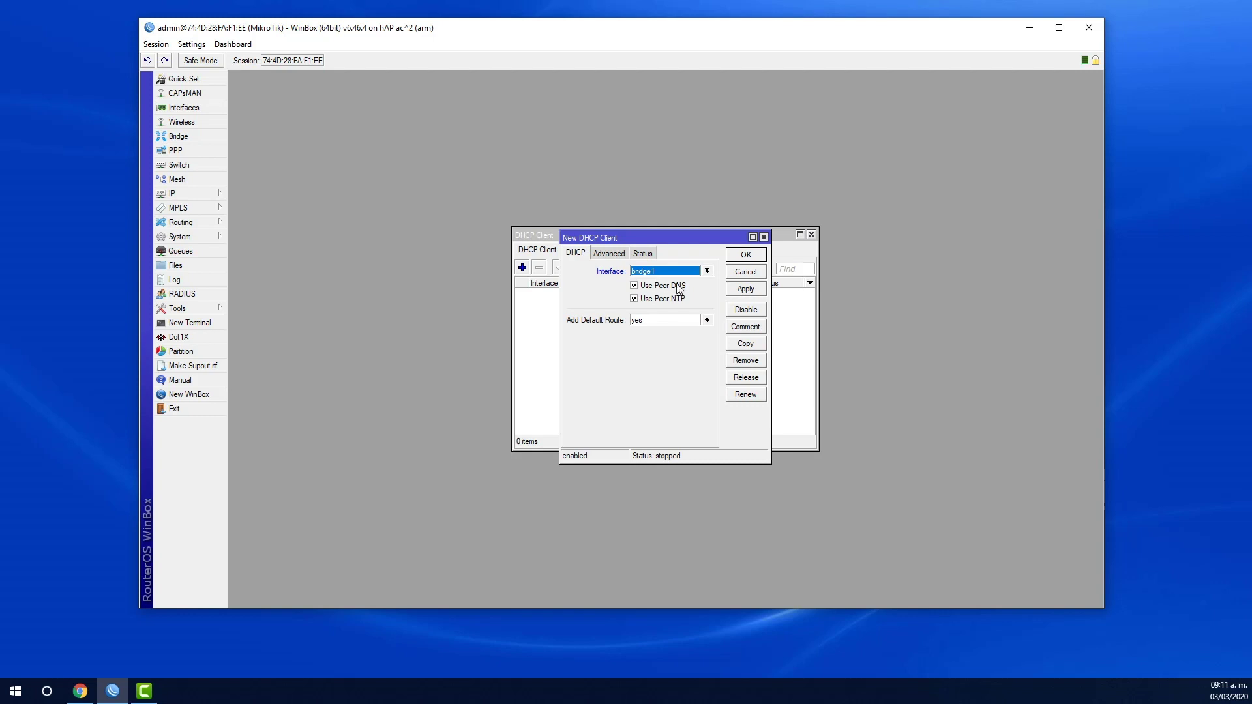
{"action": "left_click", "coordinate": [739, 290]}
{"action": "left_click", "coordinate": [746, 255]}
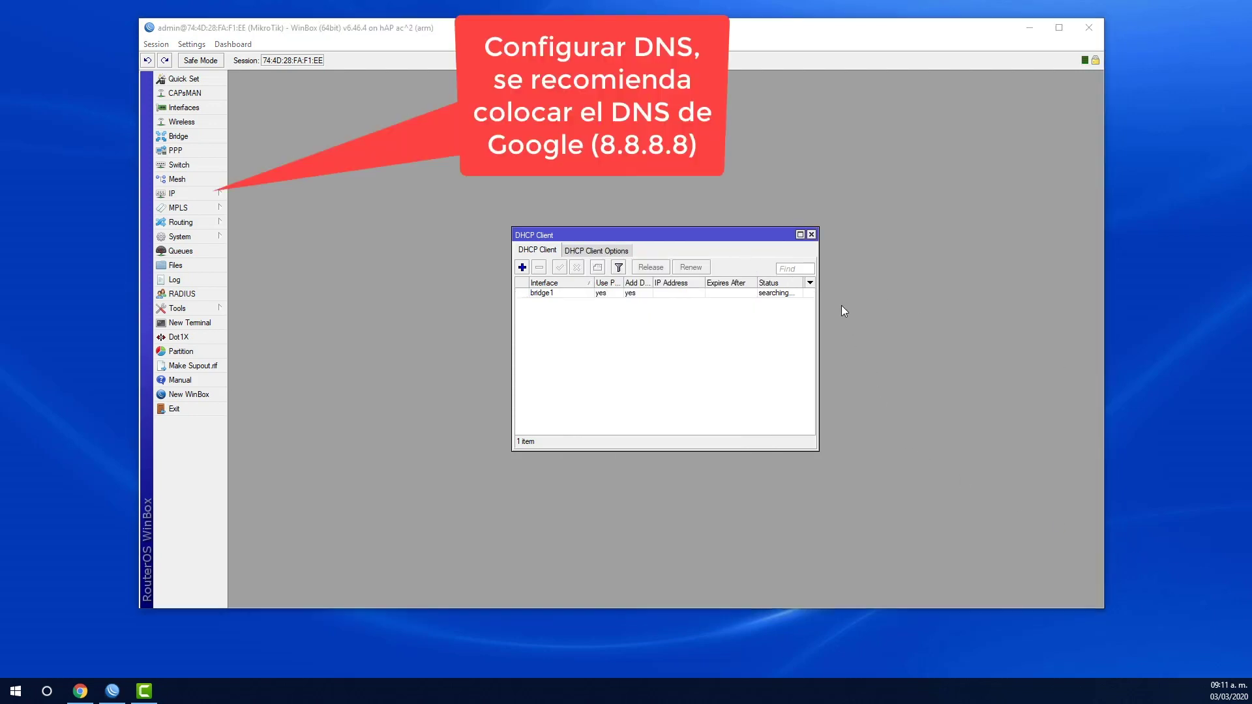
{"action": "left_click", "coordinate": [812, 235]}
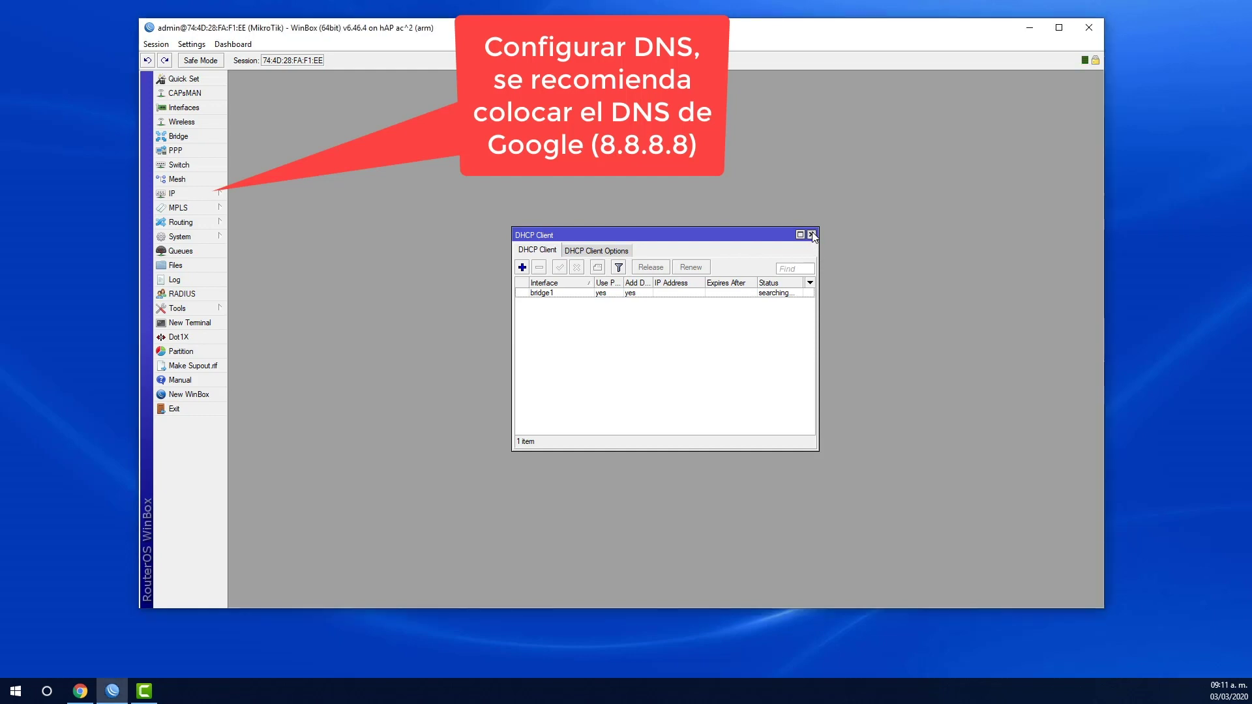
- Set the router's DNS server to 8.8.8.8 under IP > DNS and save
{"action": "left_click", "coordinate": [196, 195]}
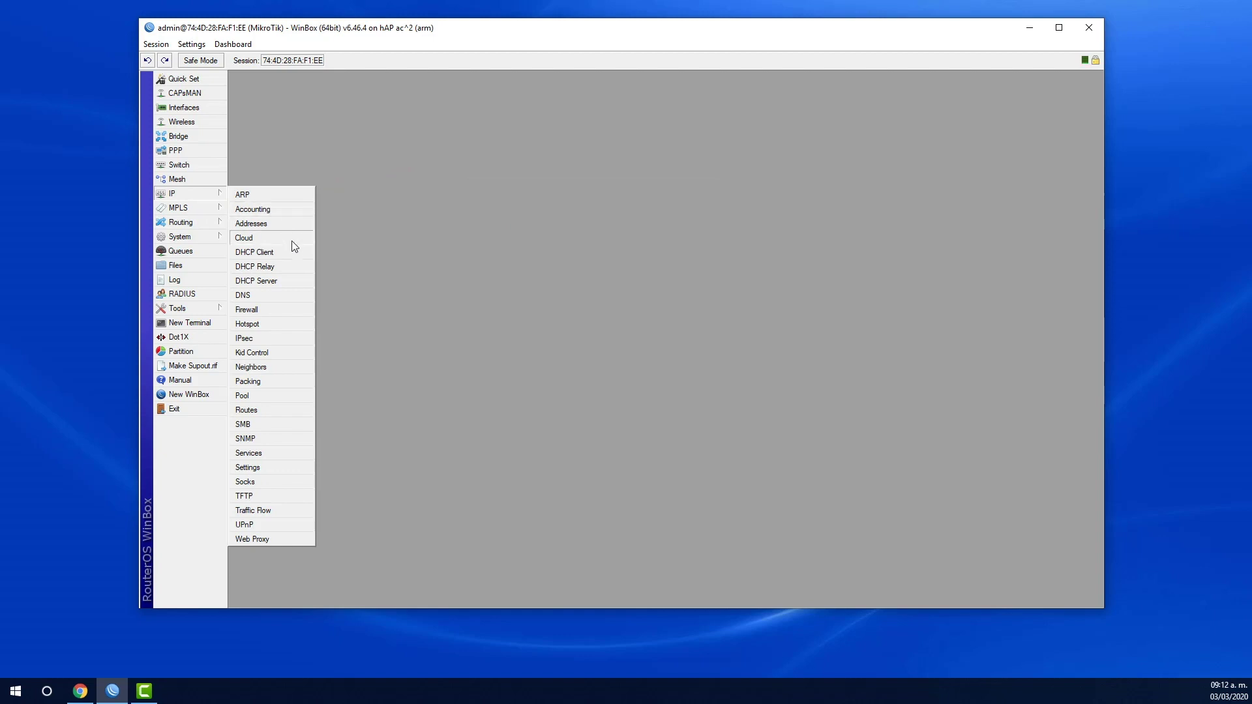
{"action": "left_click", "coordinate": [294, 294]}
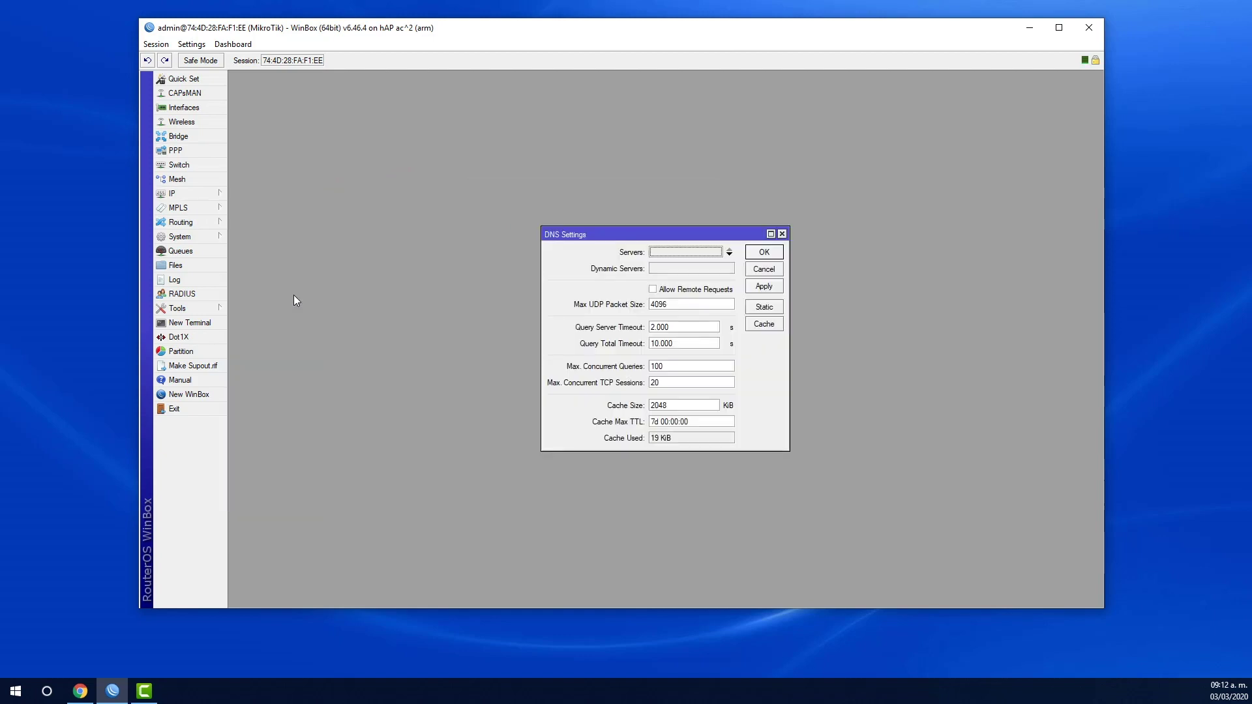
{"action": "left_click", "coordinate": [668, 251]}
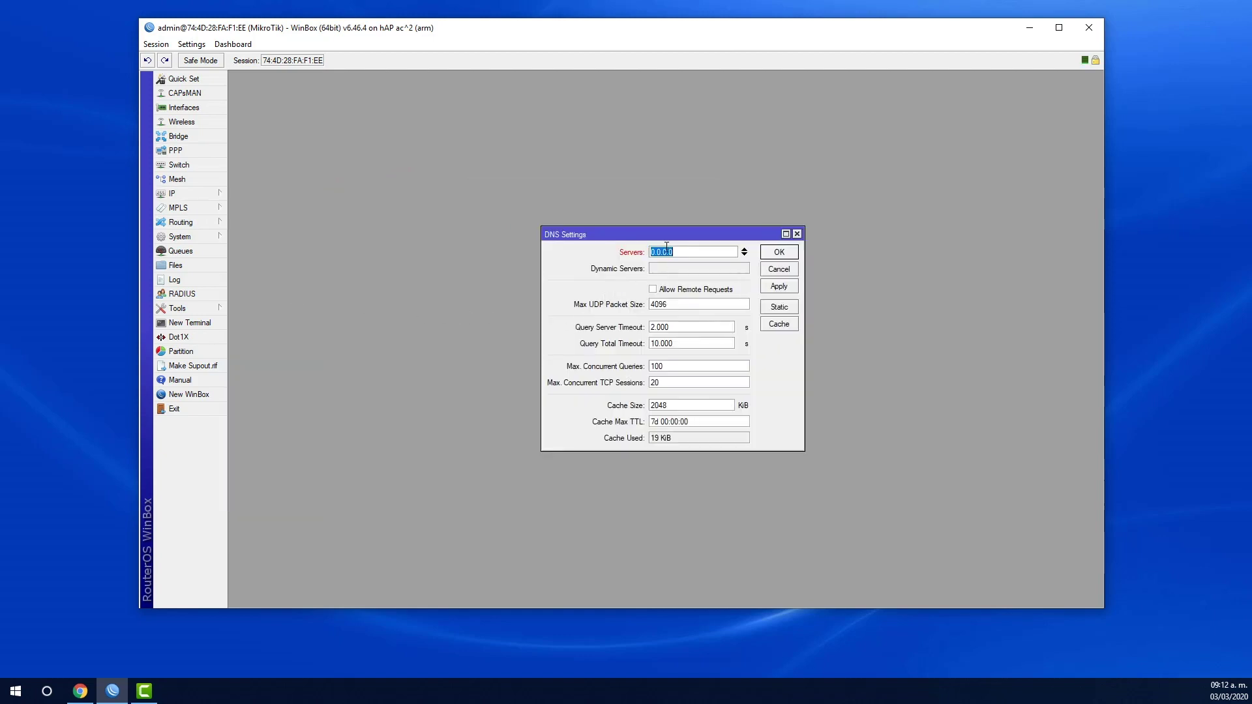
{"action": "type", "text": "8.8.8.8"}
{"action": "left_click", "coordinate": [782, 252]}
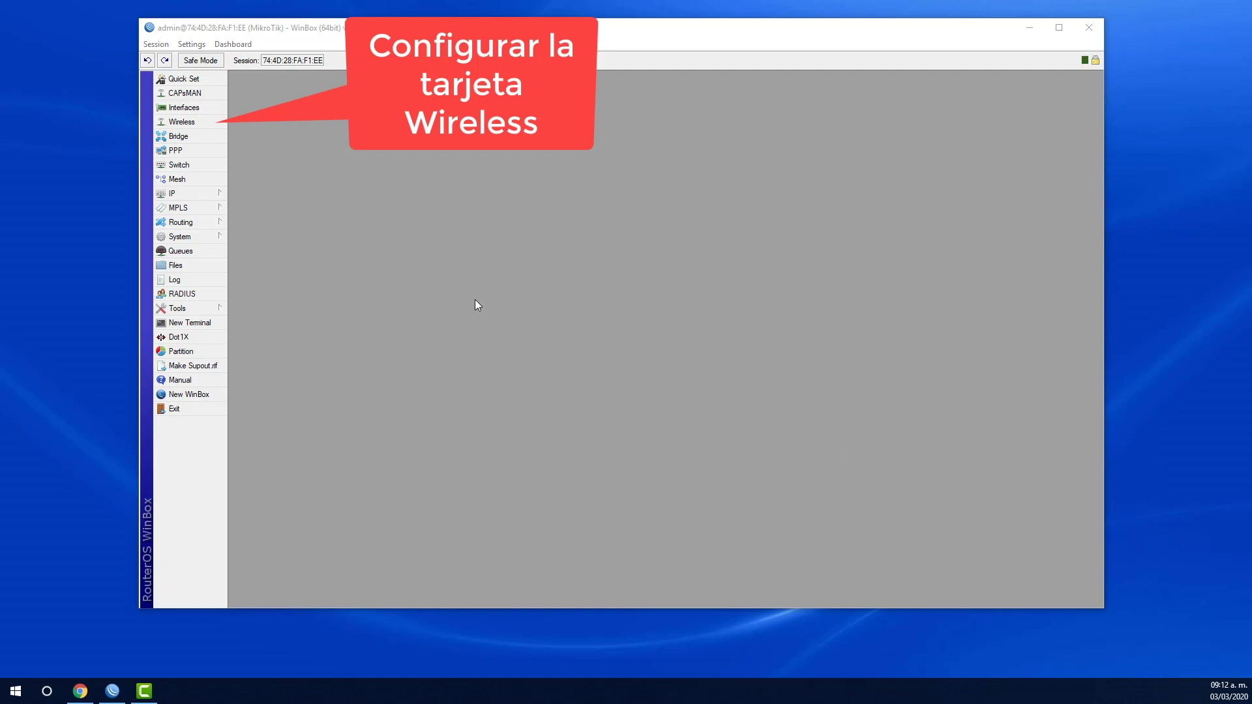
- Start a new wireless security profile and turn off Settings > Hide Passwords
{"action": "left_click", "coordinate": [196, 124]}
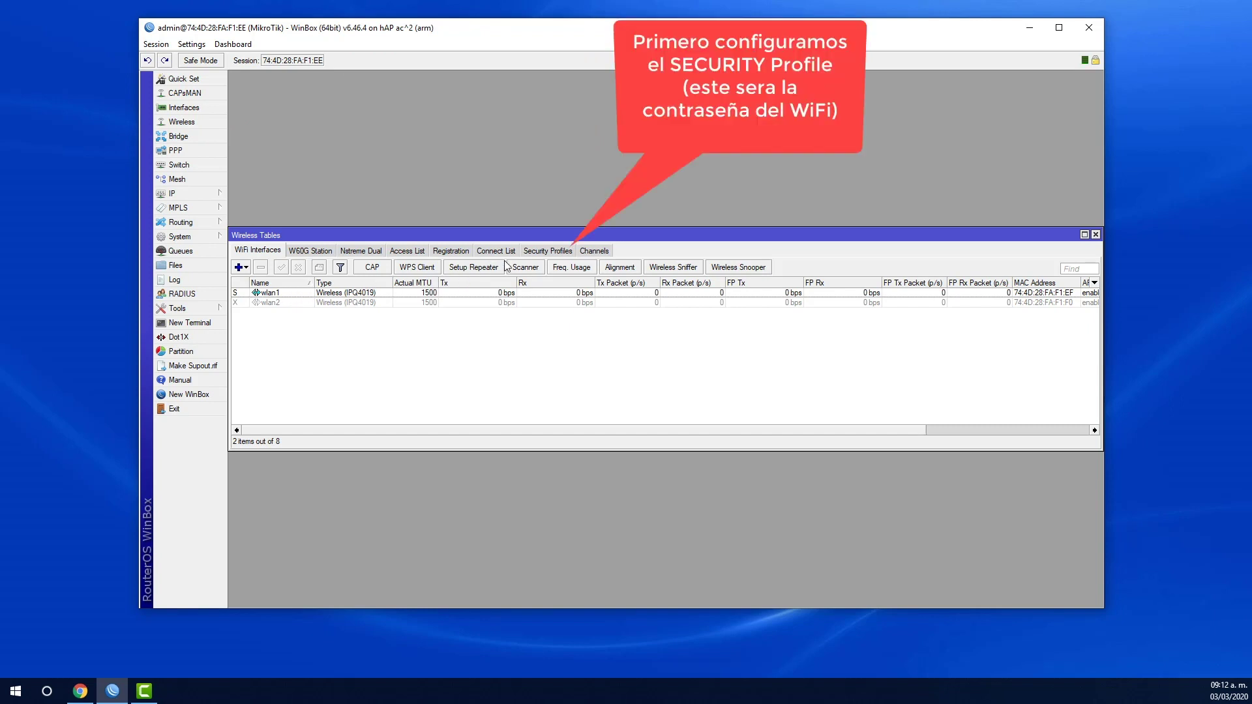
{"action": "left_click", "coordinate": [540, 252]}
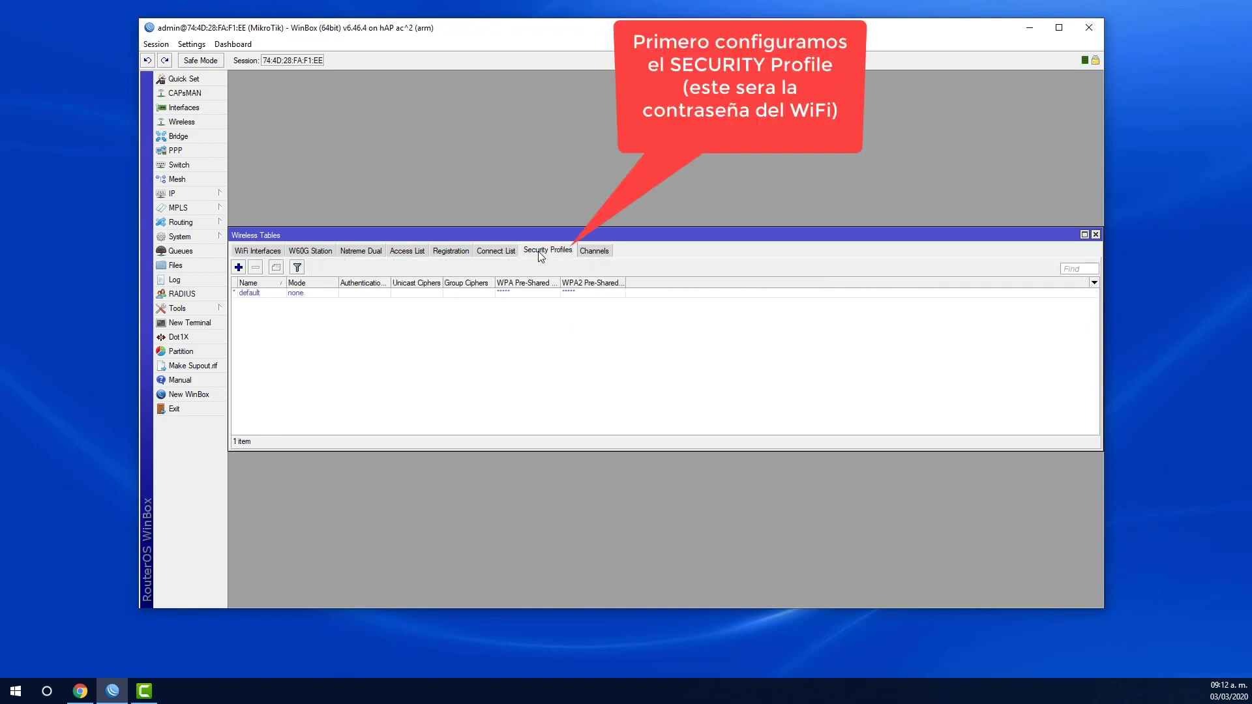
{"action": "left_click", "coordinate": [238, 268]}
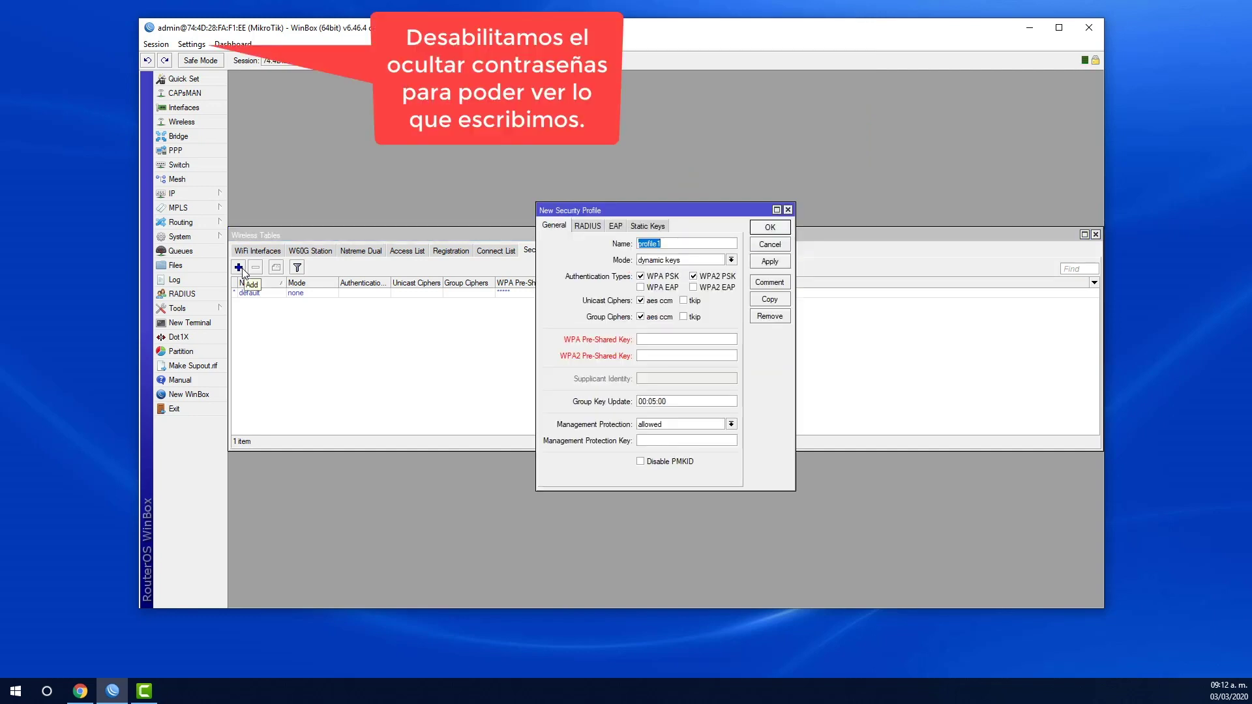
{"action": "left_click", "coordinate": [193, 45]}
{"action": "left_click", "coordinate": [210, 74]}
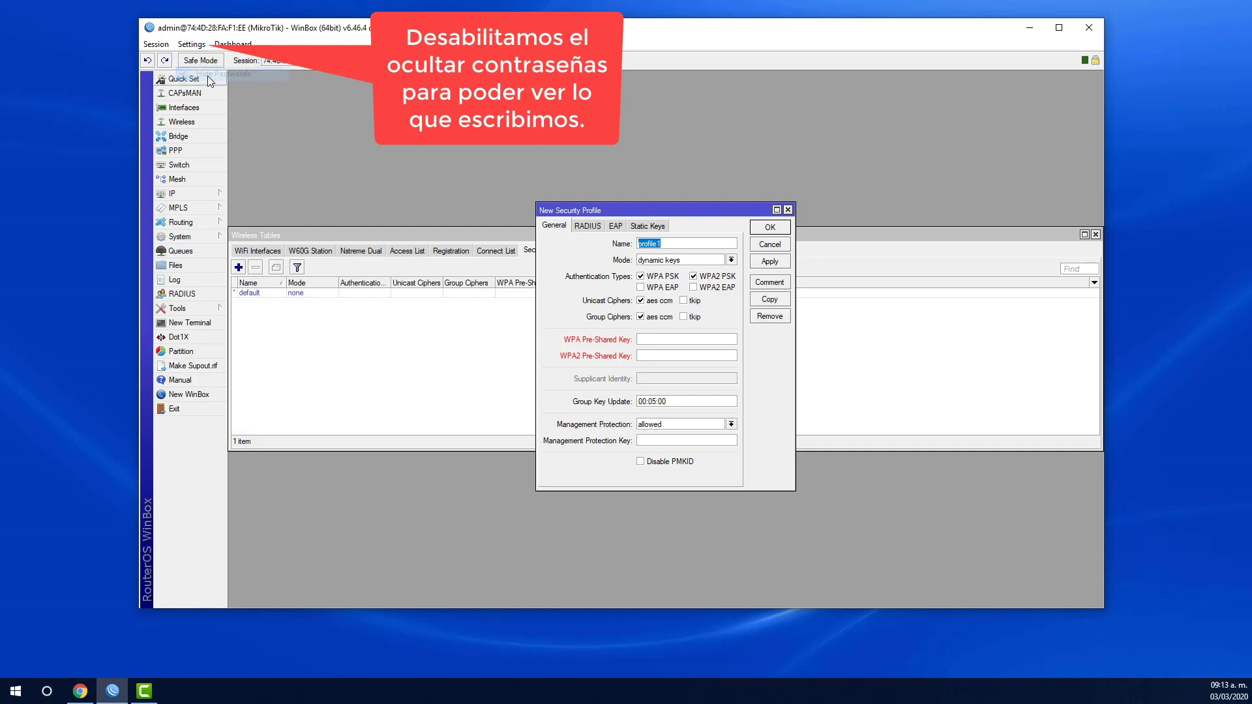
- Enter the WiFi key in both WPA and WPA2 Pre-Shared Key fields and save profile1
{"action": "left_click", "coordinate": [650, 340]}
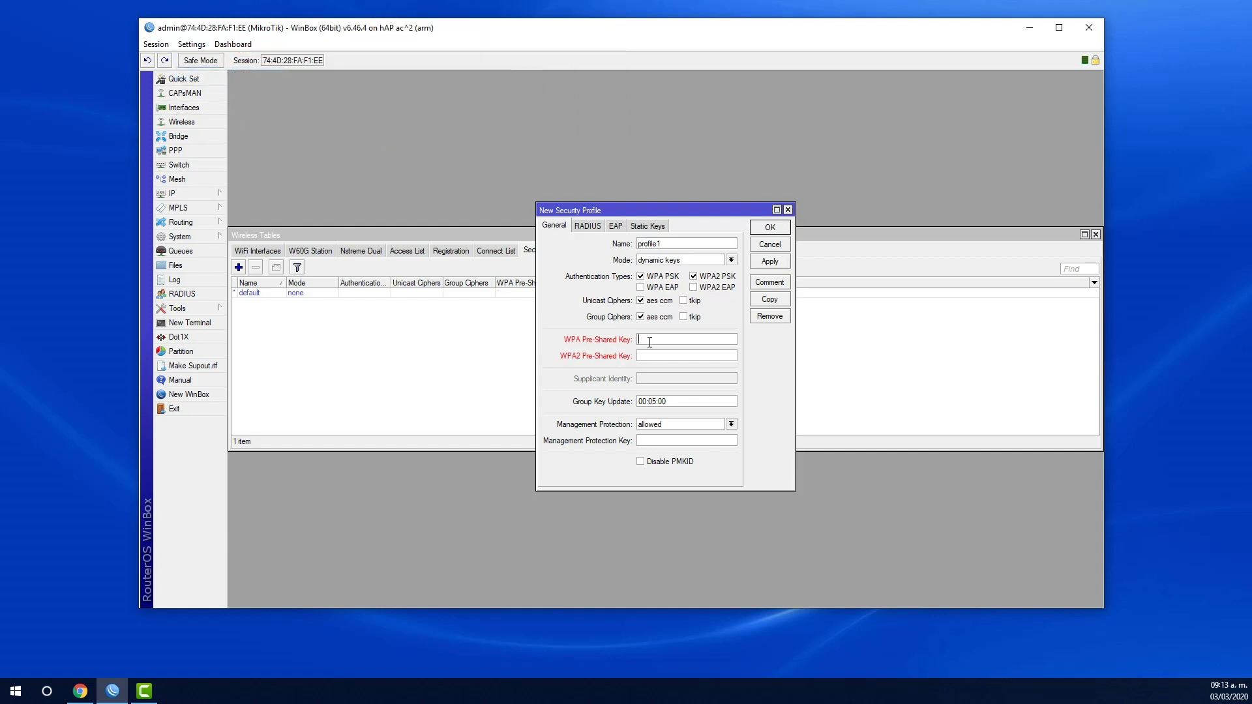
{"action": "mouse_move", "coordinate": [657, 243]}
{"action": "left_mouse_down"}
{"action": "mouse_move", "coordinate": [638, 243]}
{"action": "mouse_move", "coordinate": [664, 243]}
{"action": "left_mouse_up"}
{"action": "left_click", "coordinate": [664, 243]}
{"action": "left_click", "coordinate": [696, 356]}
{"action": "left_click", "coordinate": [772, 262]}
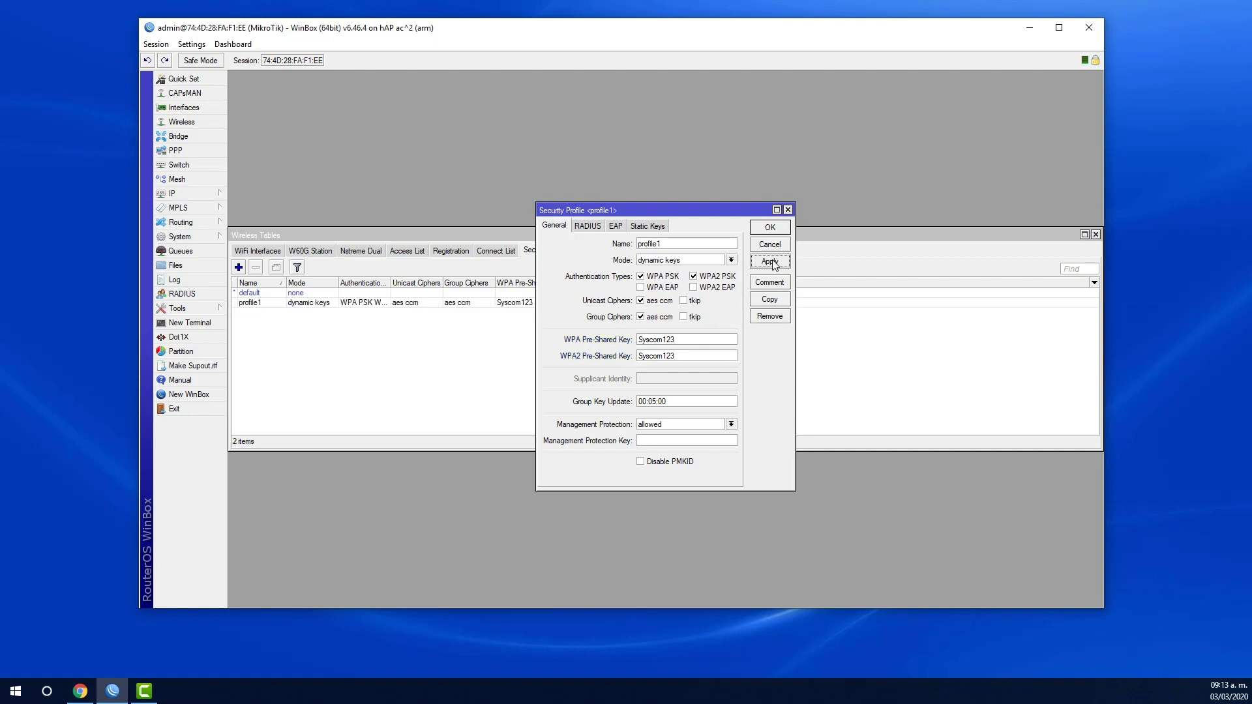
{"action": "left_click", "coordinate": [766, 231]}
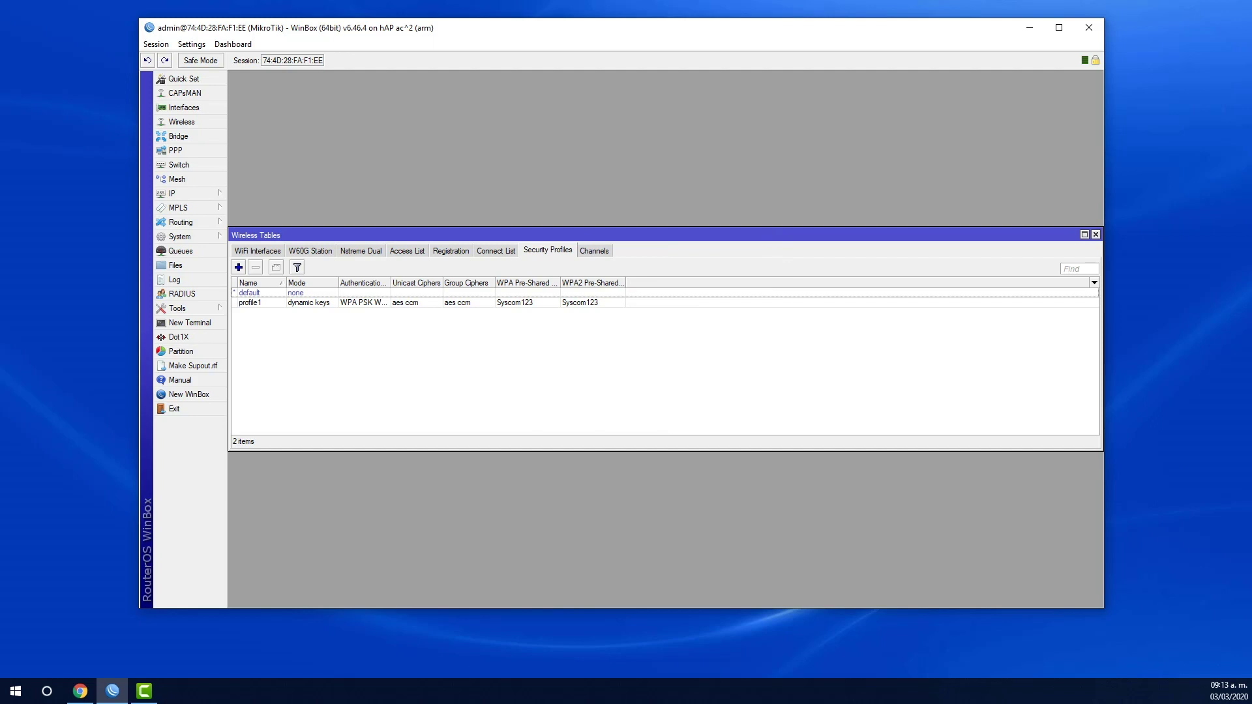
- Reopen wlan1 from the WiFi Interfaces list and set its wireless Mode to ap bridge
{"action": "left_click", "coordinate": [1211, 517]}
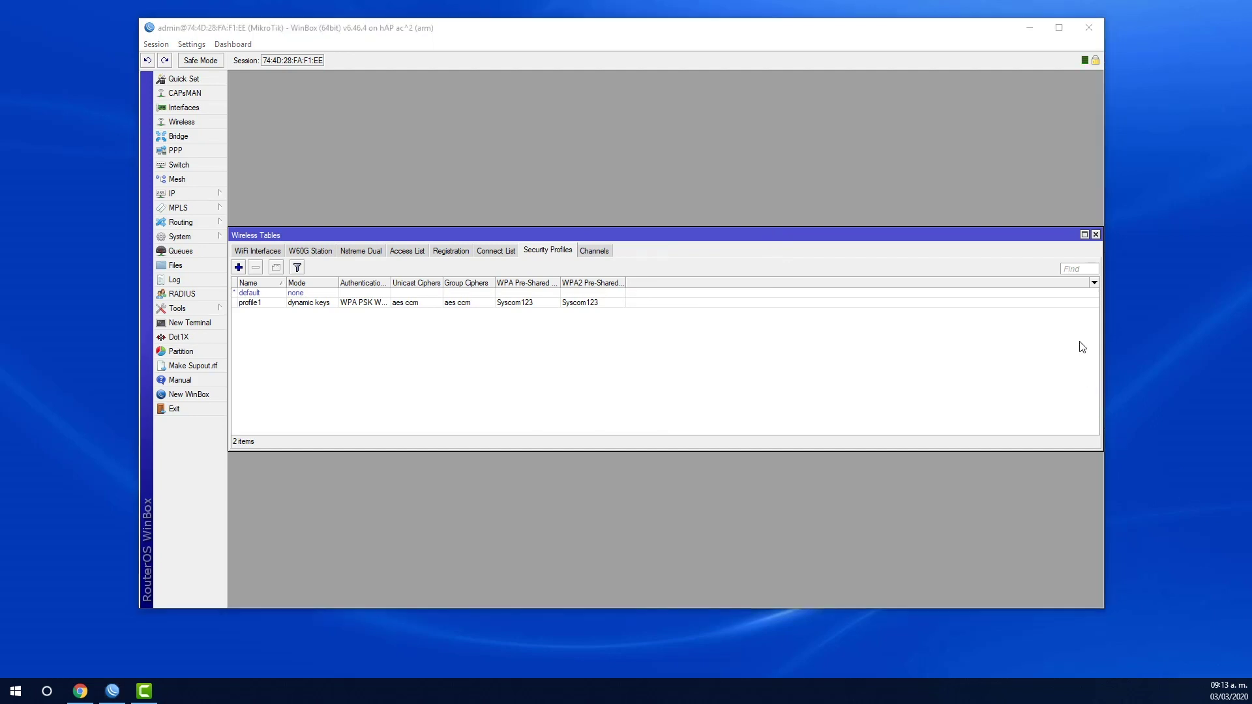
{"action": "left_click", "coordinate": [1097, 234]}
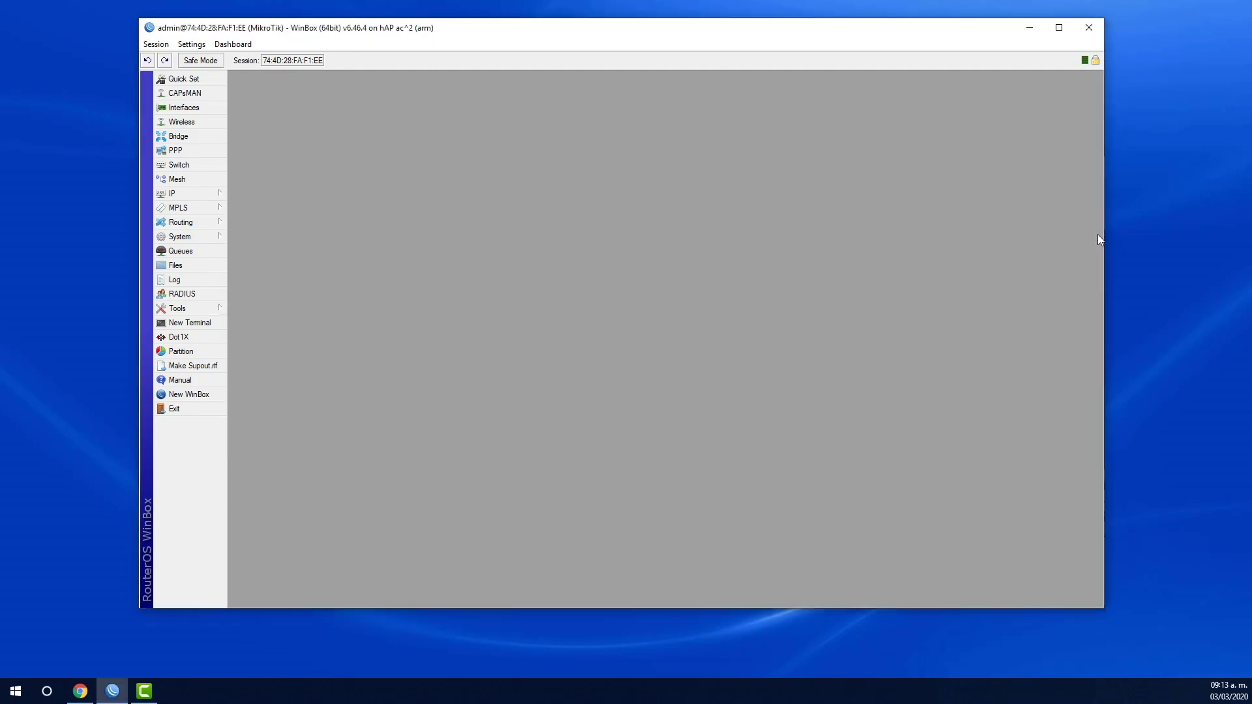
{"action": "left_click", "coordinate": [202, 124]}
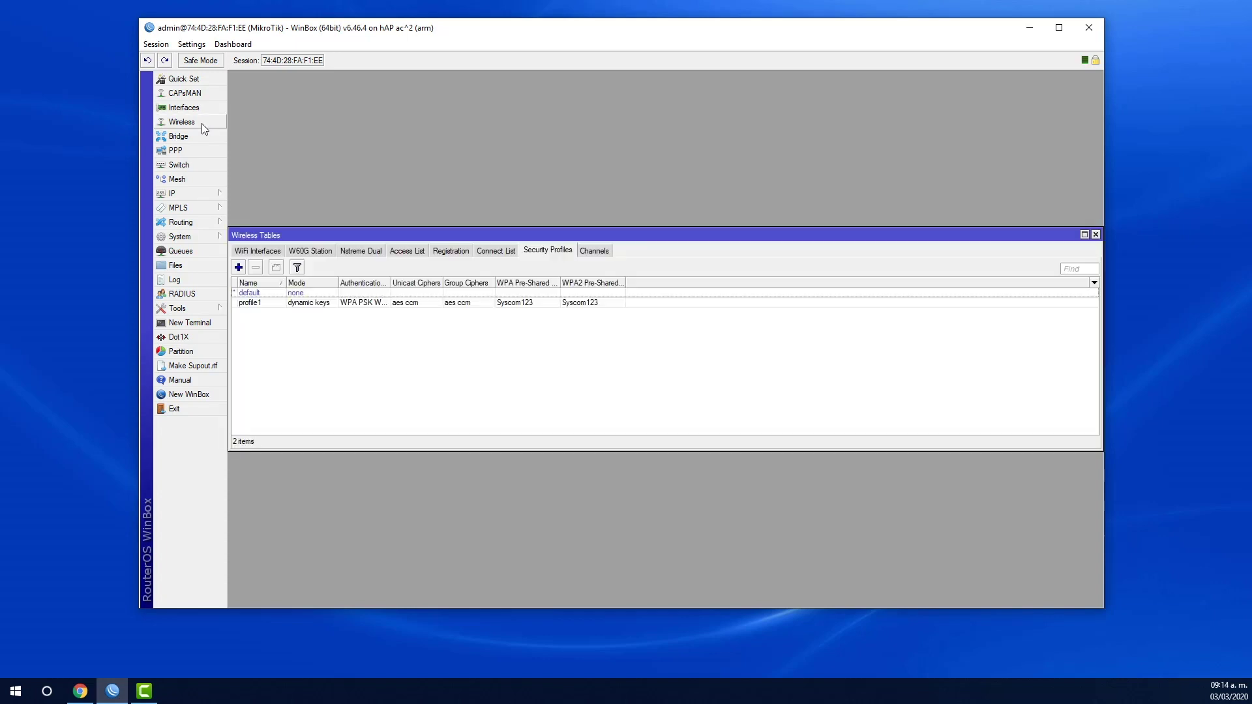
{"action": "left_click", "coordinate": [266, 255]}
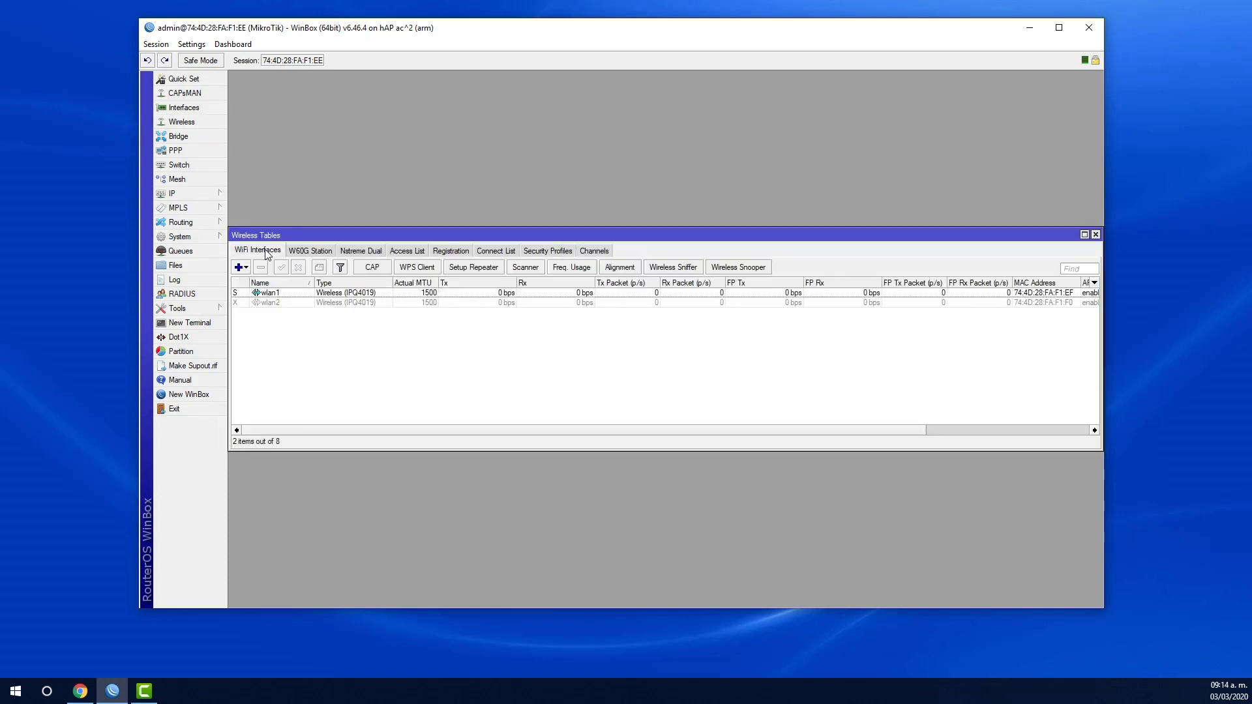
{"action": "double_click", "coordinate": [271, 293]}
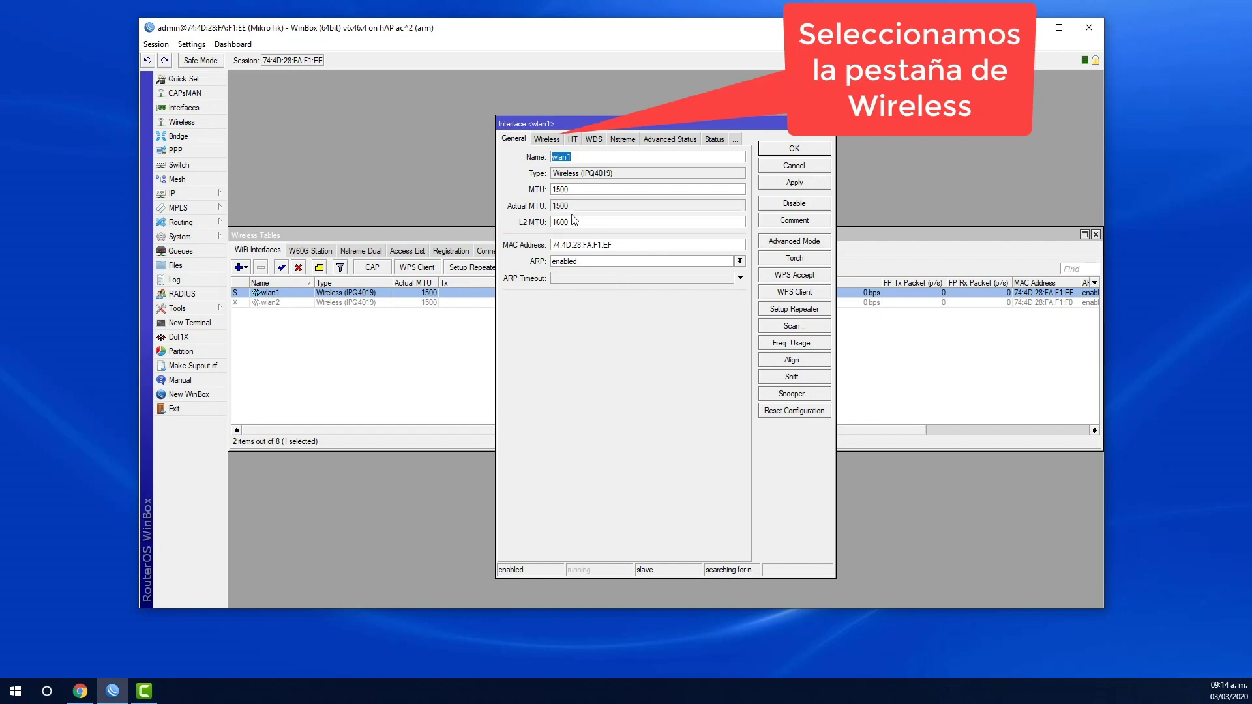
{"action": "left_click", "coordinate": [556, 140]}
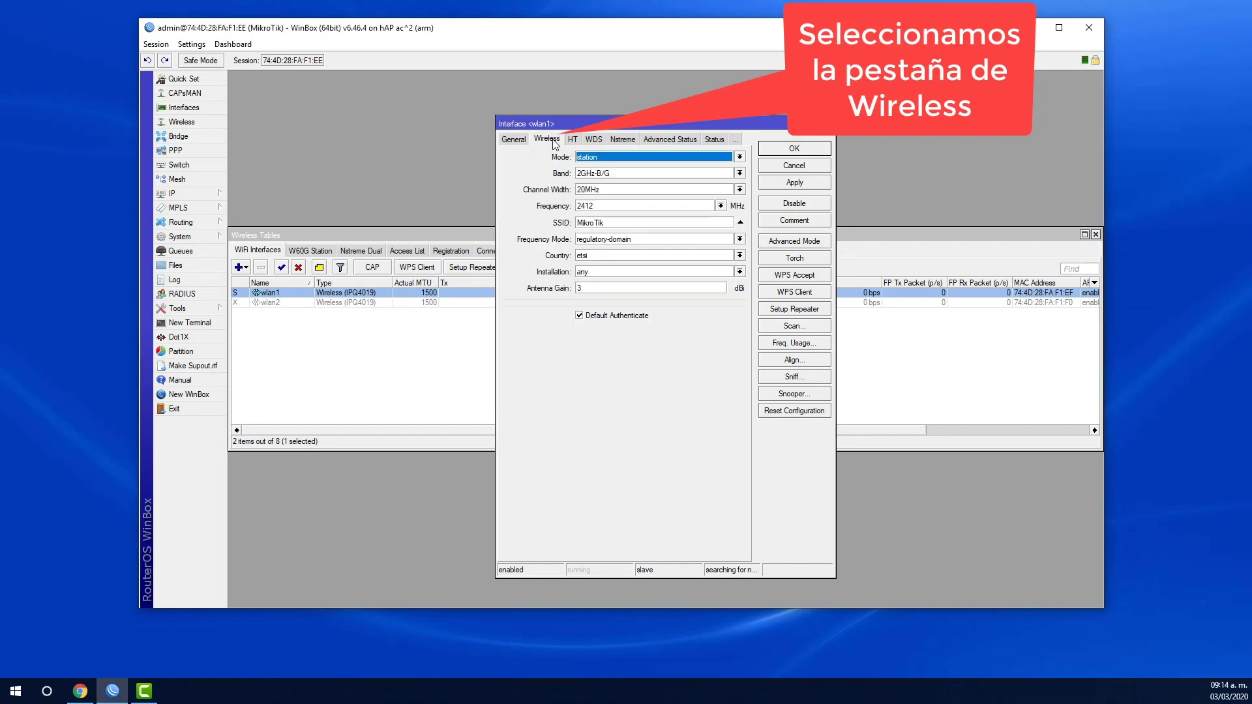
{"action": "left_click", "coordinate": [637, 157]}
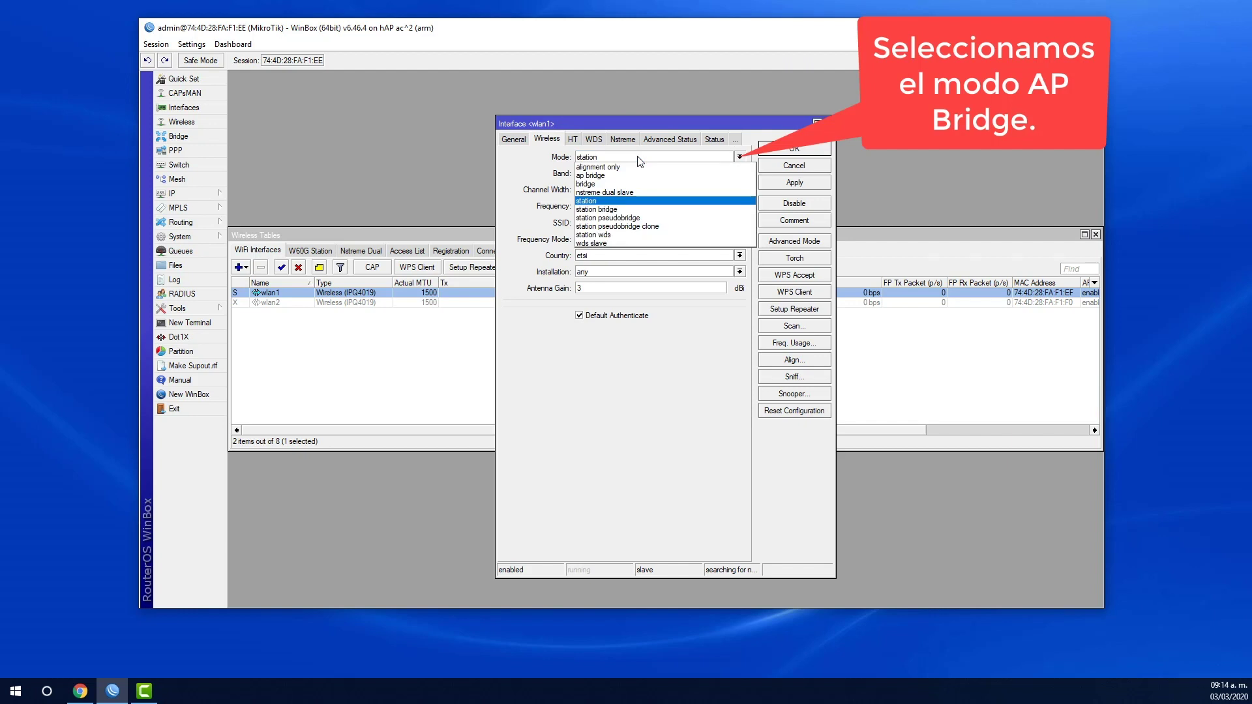
{"action": "left_click", "coordinate": [595, 176]}
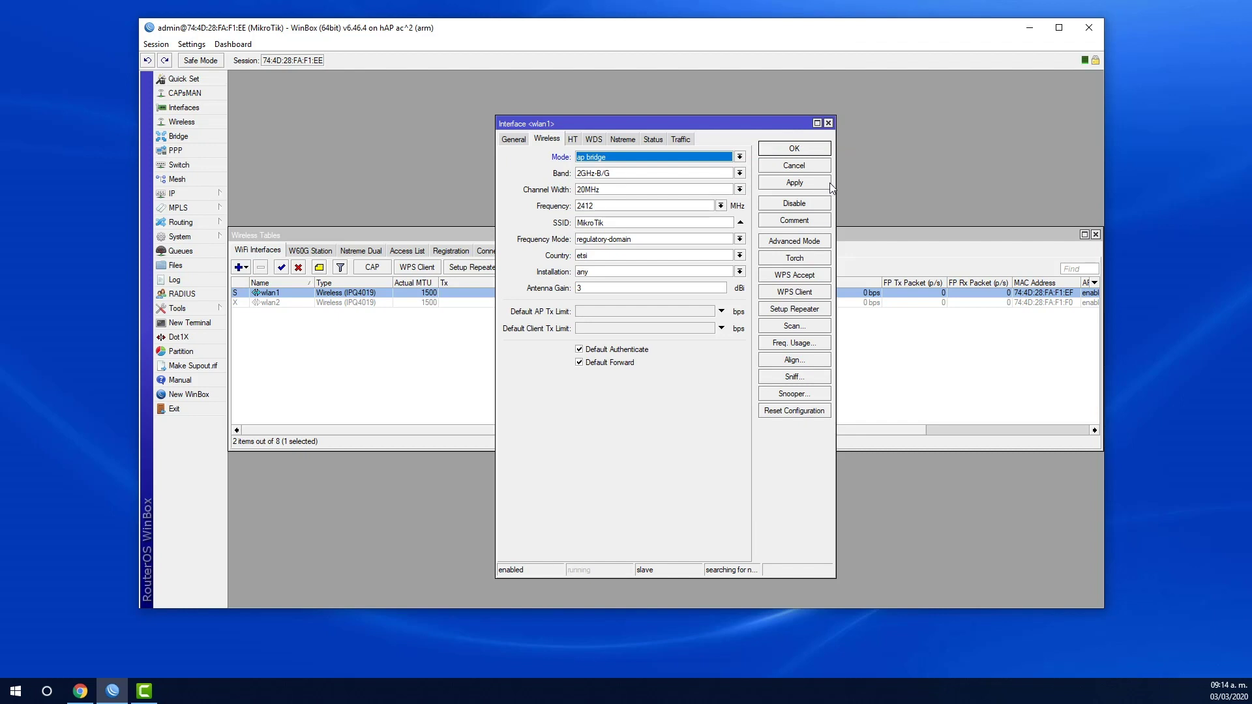
{"action": "left_click_drag", "start_coordinate": [835, 184], "coordinate": [947, 184]}
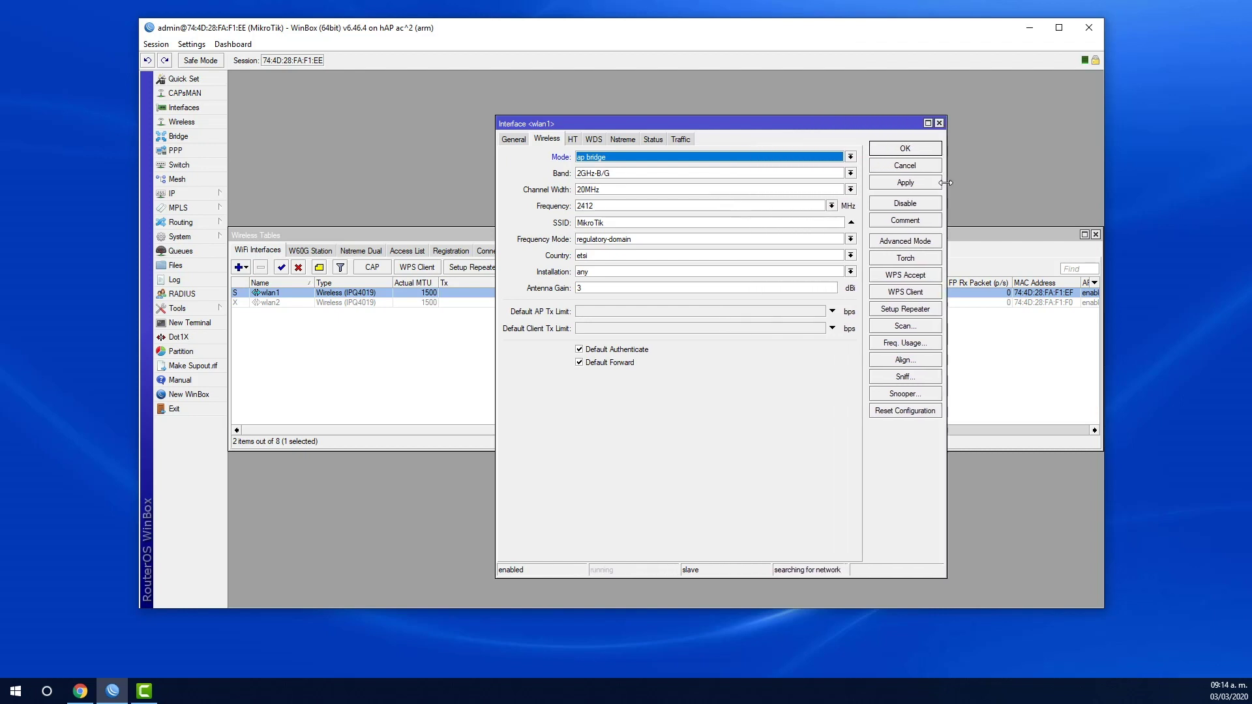
- In Advanced Mode, set wlan1's band to 2GHz-G/N and its SSID to 'Syscom WiFi'
{"action": "left_click", "coordinate": [917, 245]}
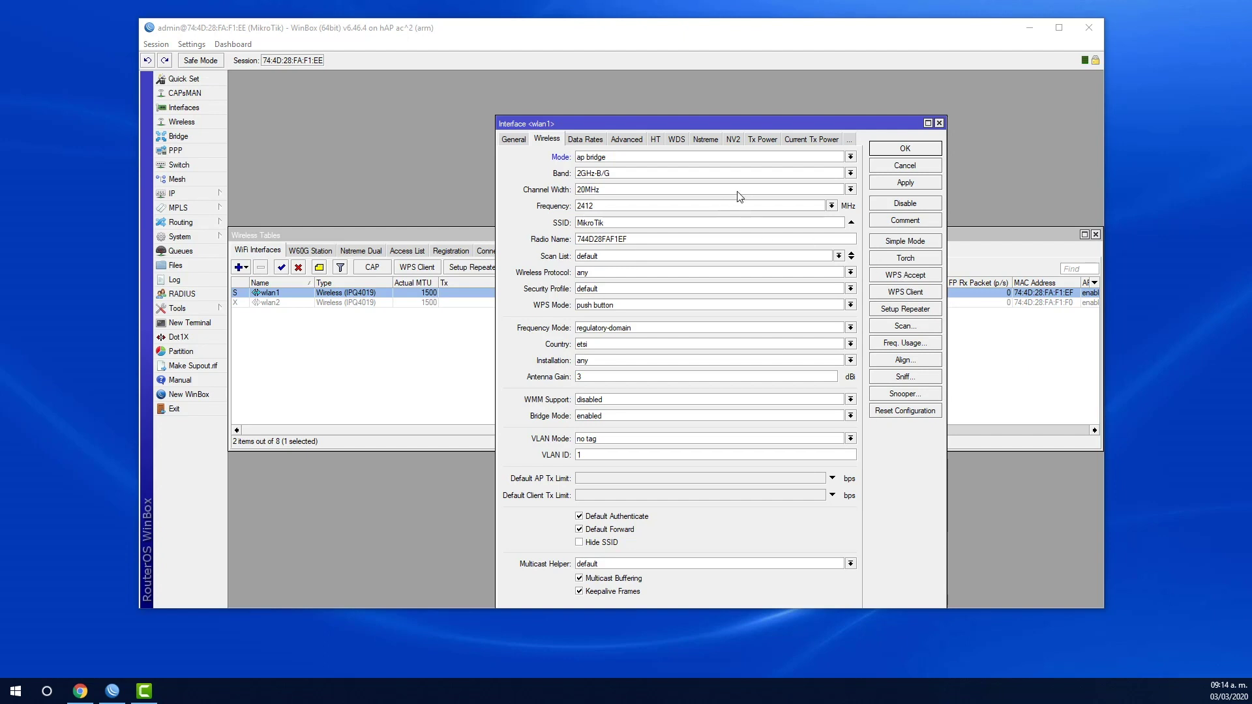
{"action": "left_click", "coordinate": [851, 174]}
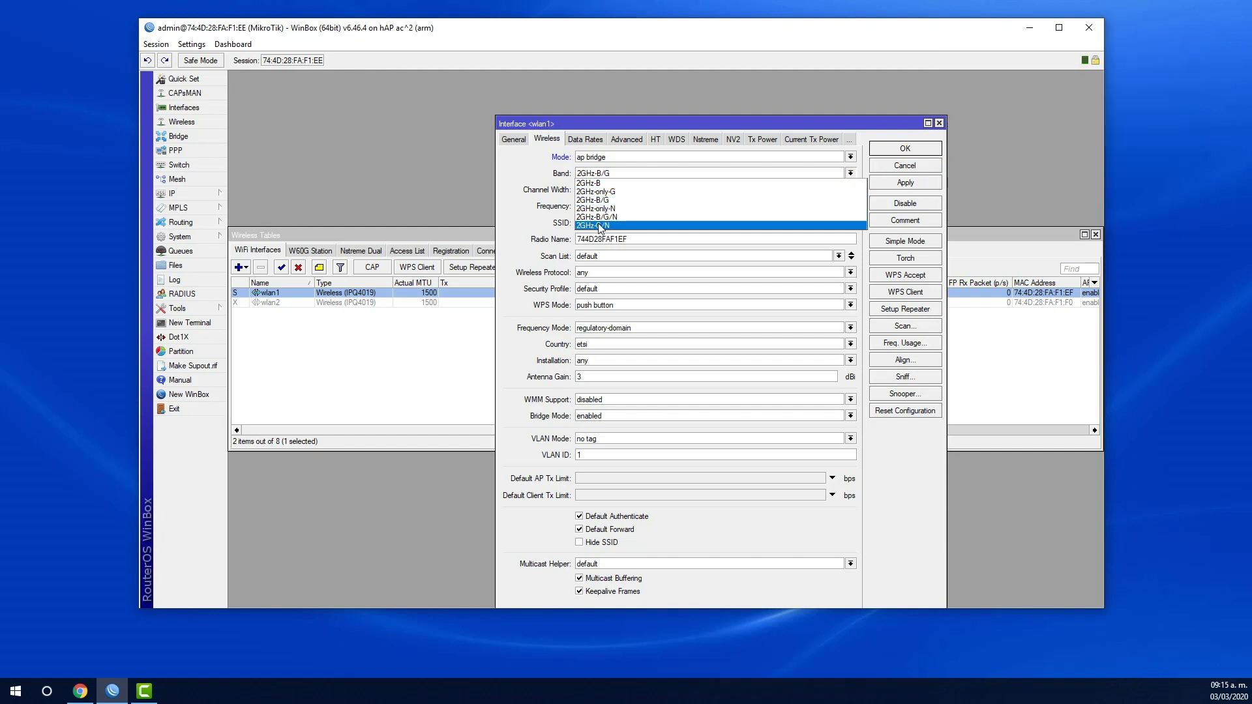
{"action": "left_click", "coordinate": [600, 226]}
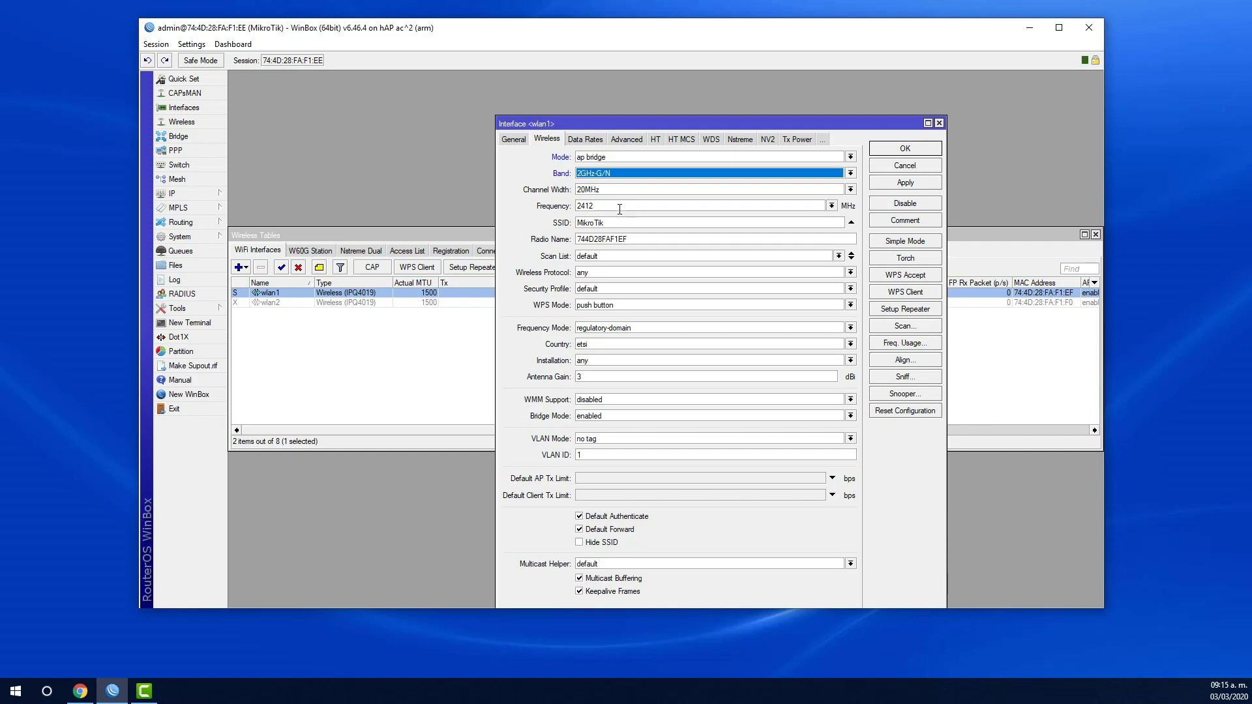
{"action": "double_click", "coordinate": [613, 222]}
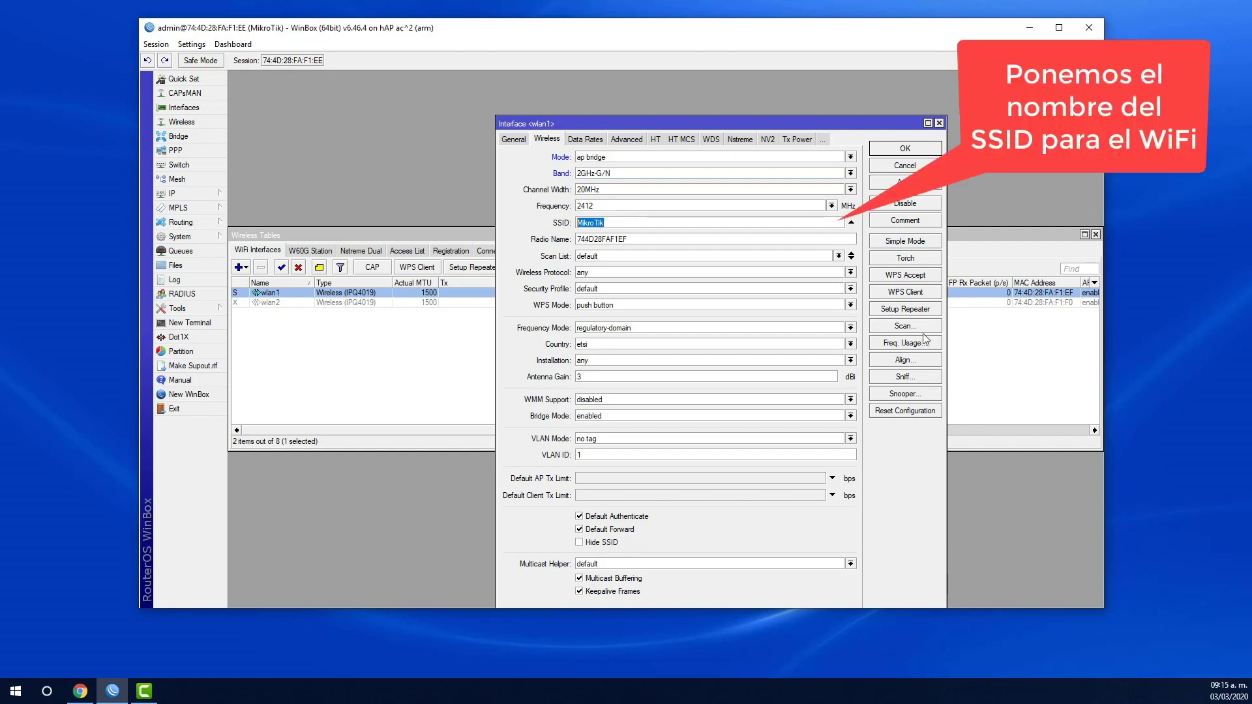
{"action": "type", "text": "Syscom WiFi"}
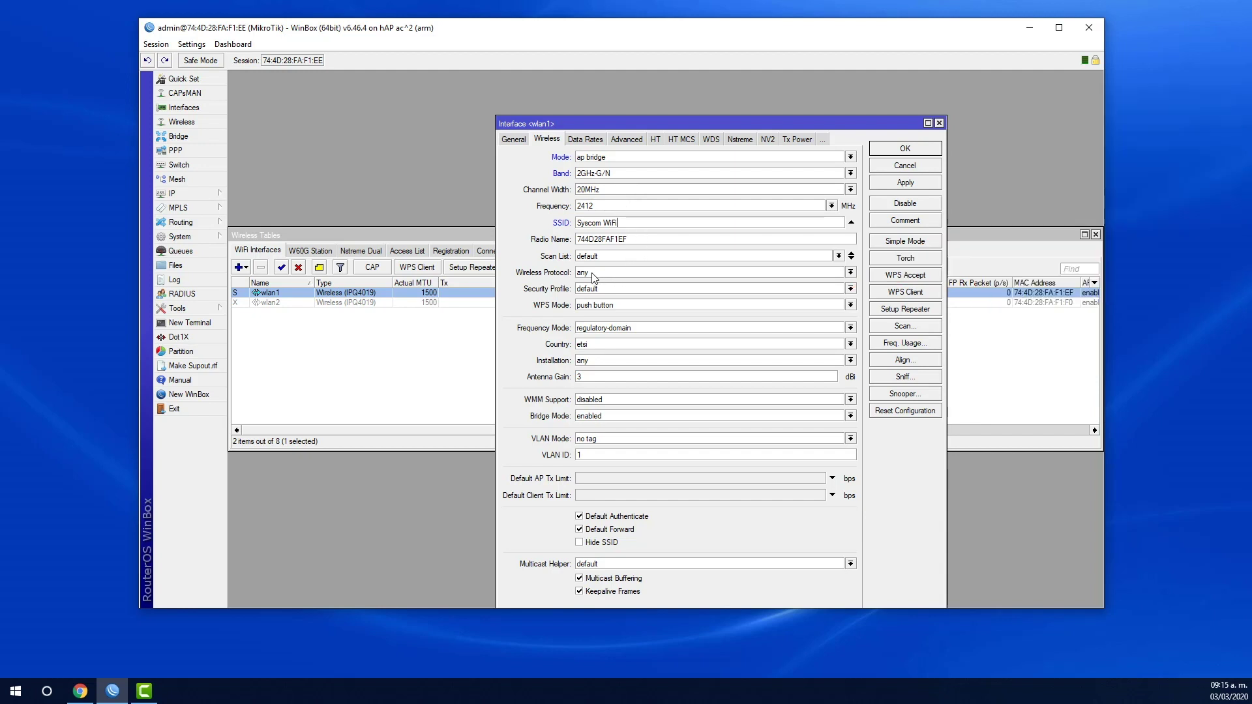
- Assign security profile profile1 to wlan1
{"action": "left_click", "coordinate": [595, 289]}
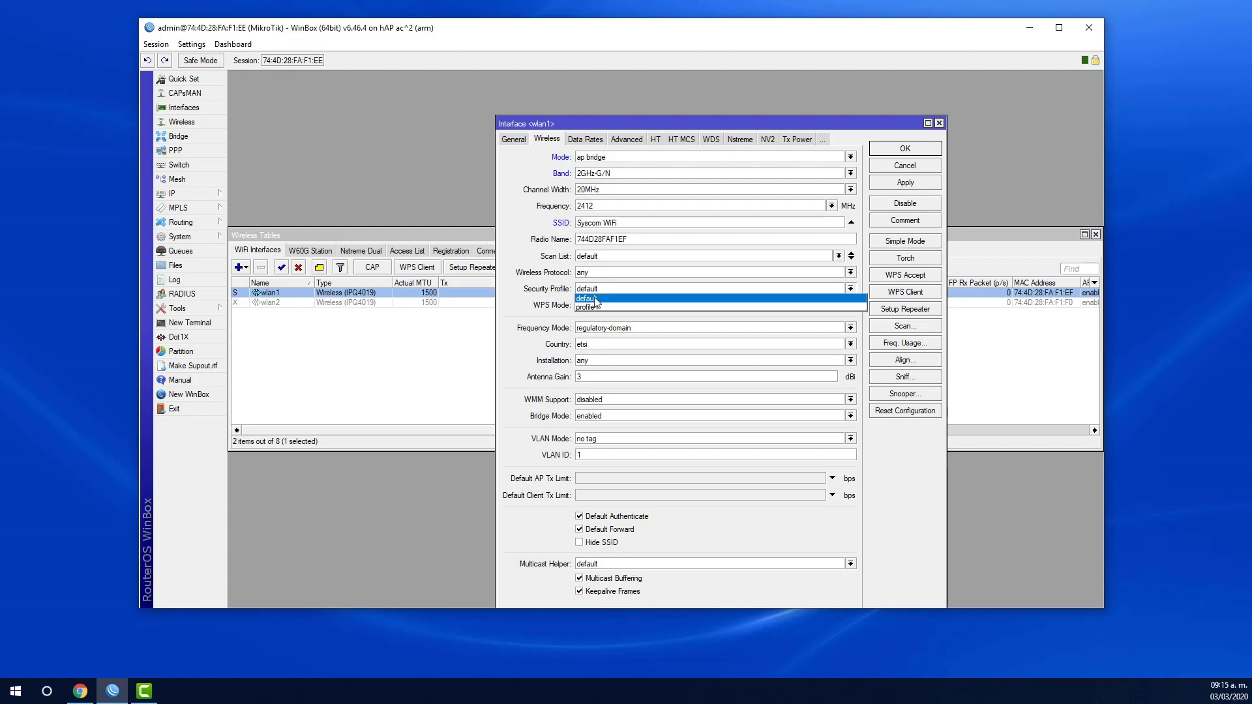
{"action": "left_click", "coordinate": [596, 308]}
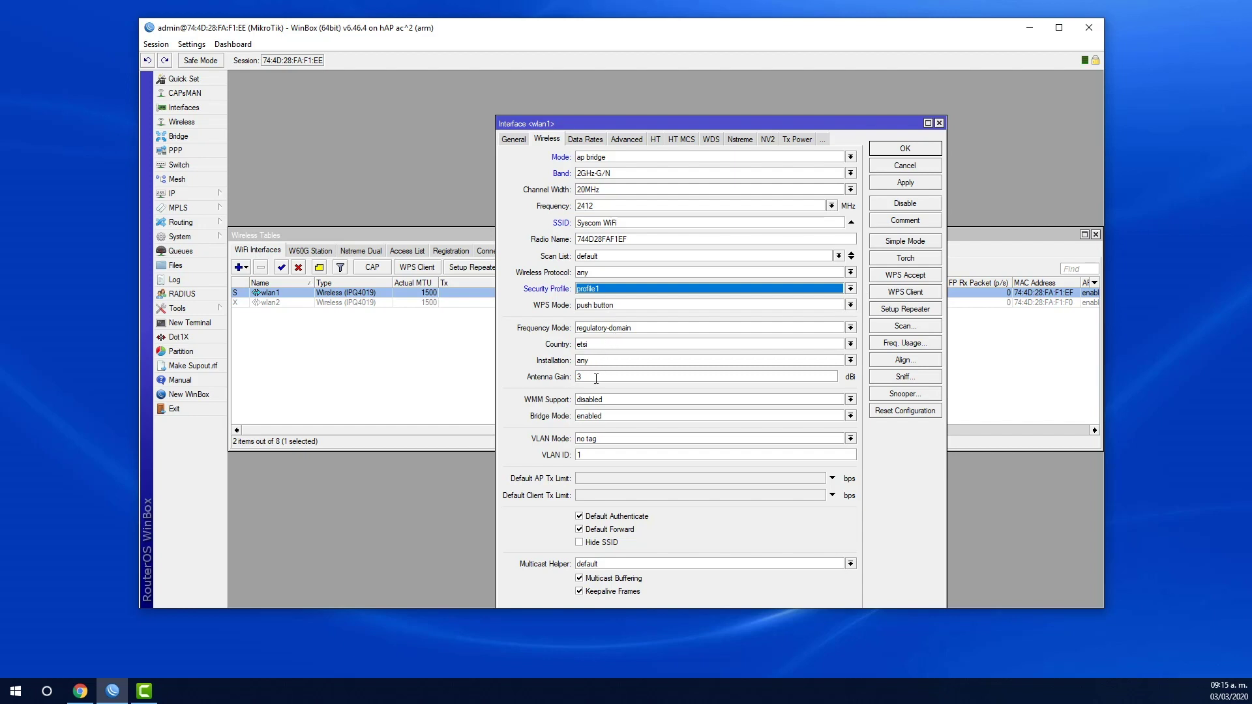
{"action": "left_click", "coordinate": [593, 376]}
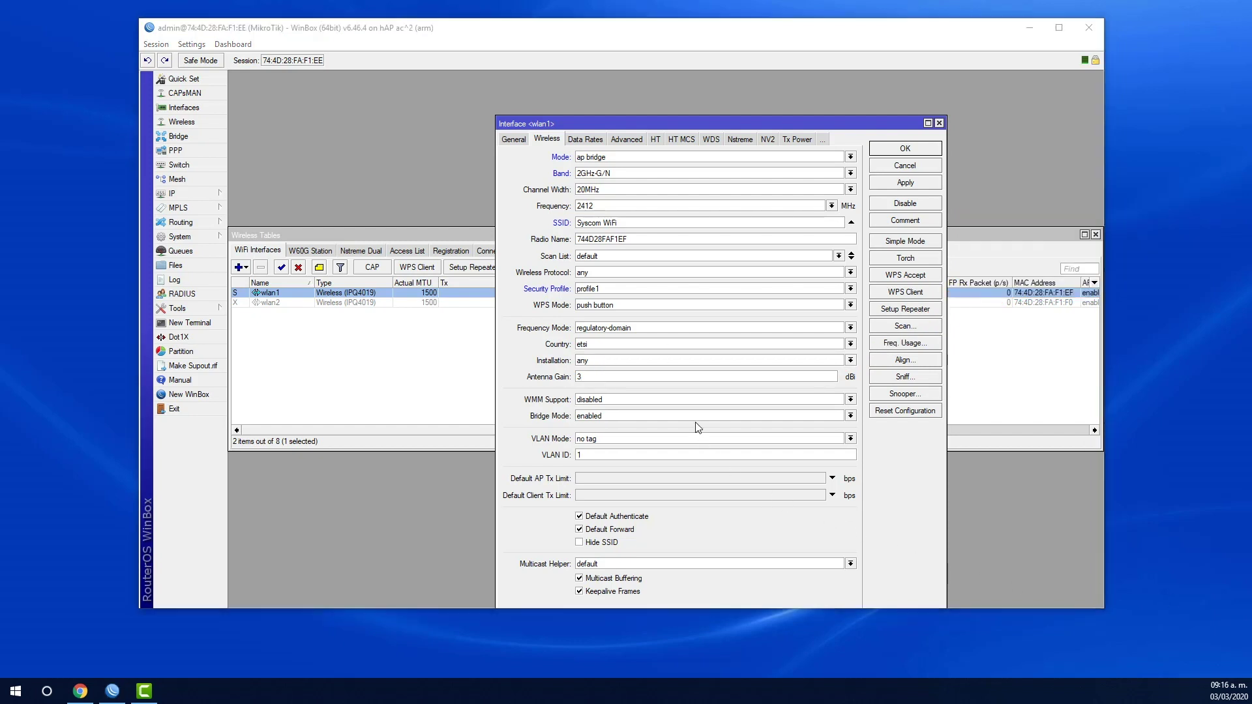
- Set wlan1's country to mexico, then apply and close its settings
{"action": "left_click", "coordinate": [610, 347]}
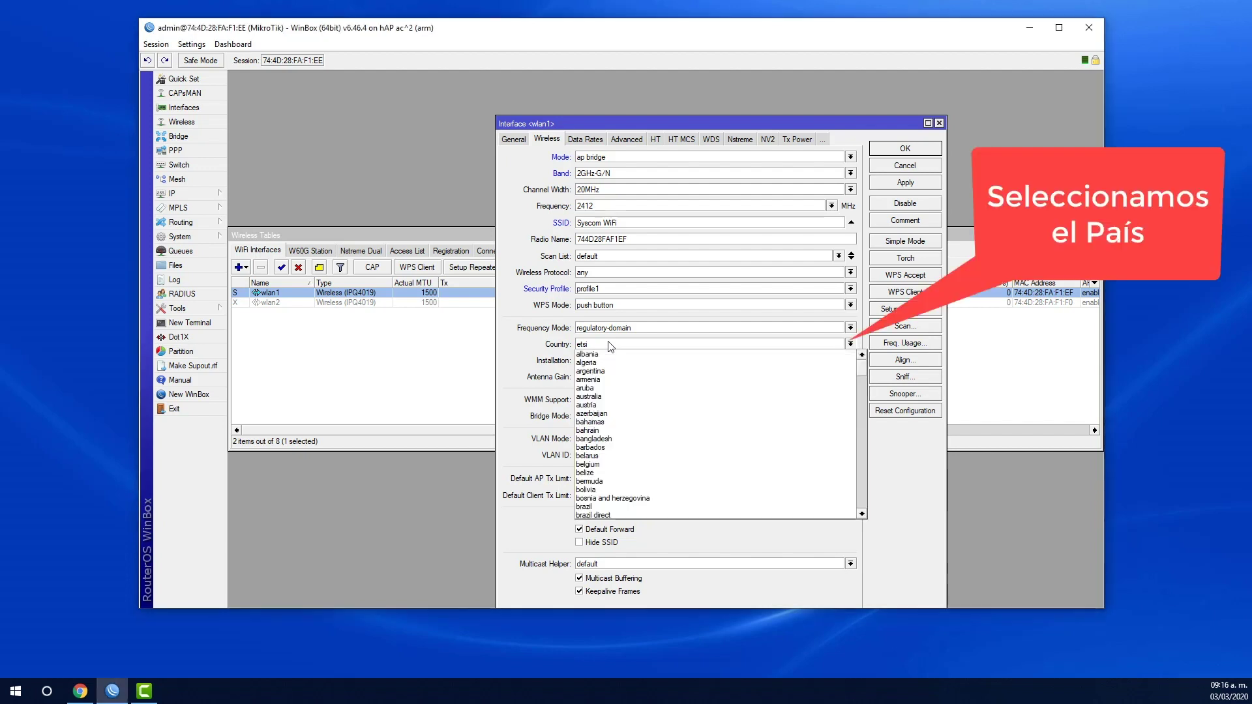
{"action": "type", "text": "mayotte"}
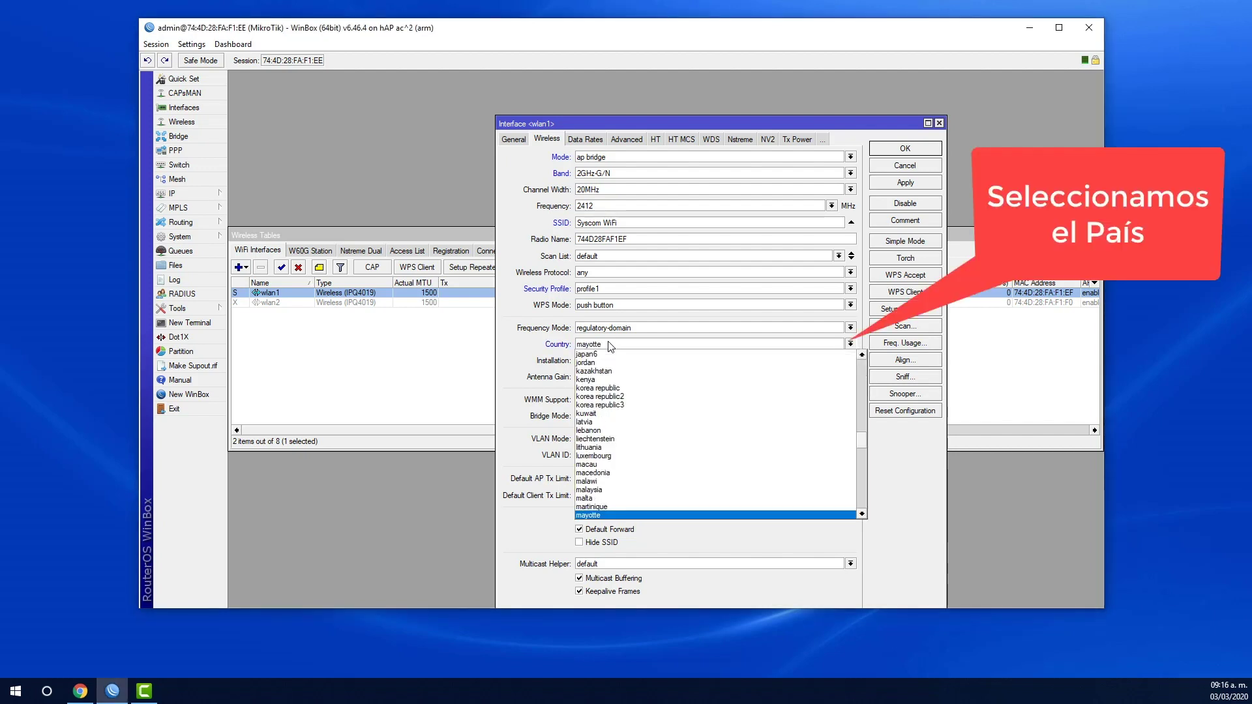
{"action": "scroll", "coordinate": [590, 517], "scroll_direction": "down", "scroll_amount": 1}
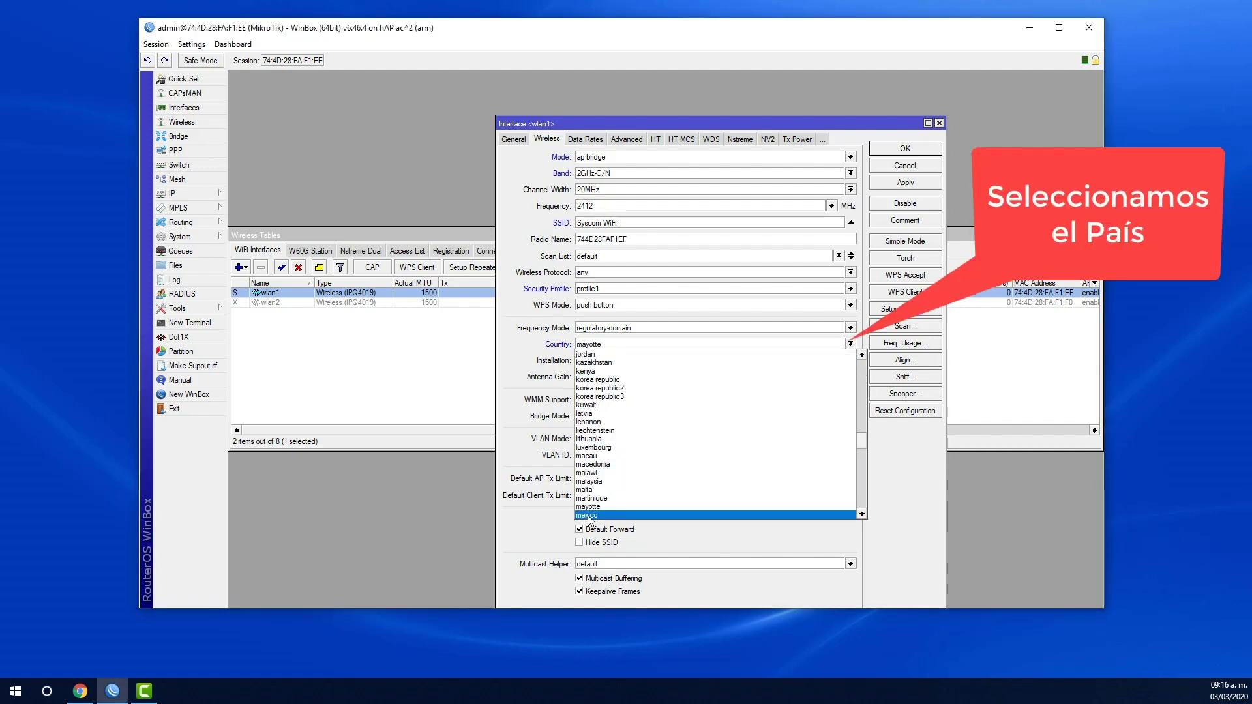
{"action": "left_click", "coordinate": [589, 515]}
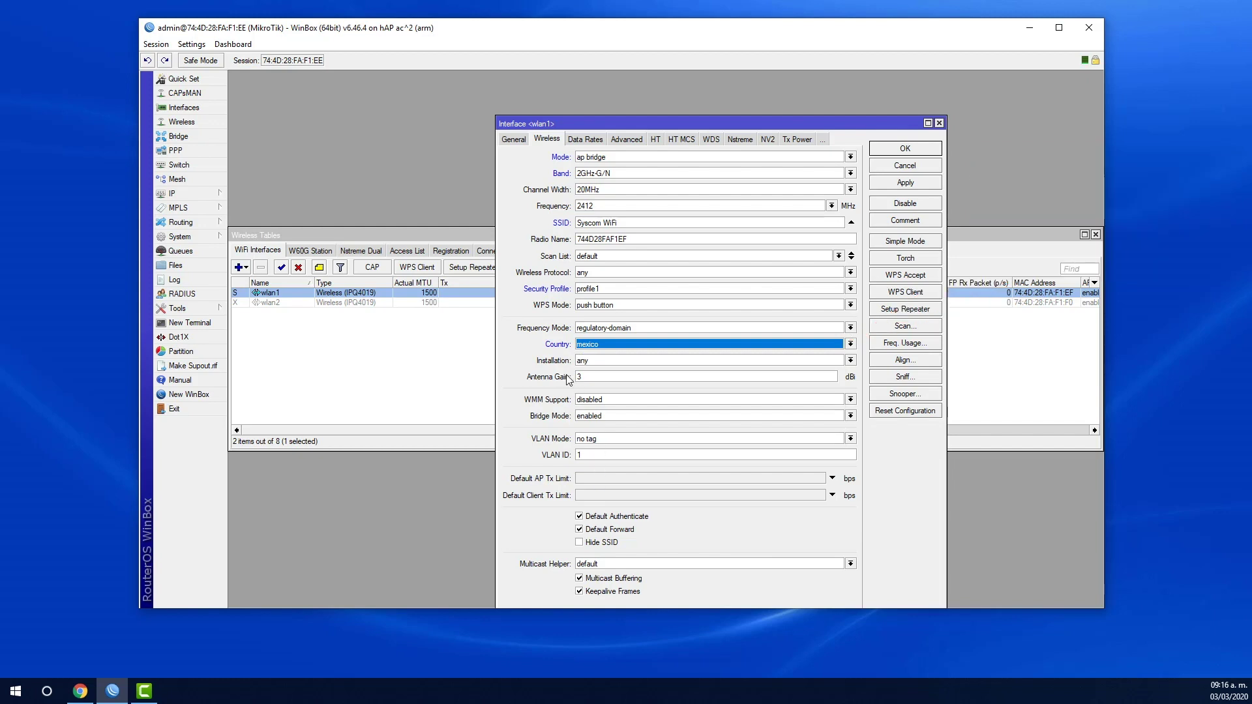
{"action": "left_click", "coordinate": [581, 530]}
{"action": "left_click", "coordinate": [580, 518]}
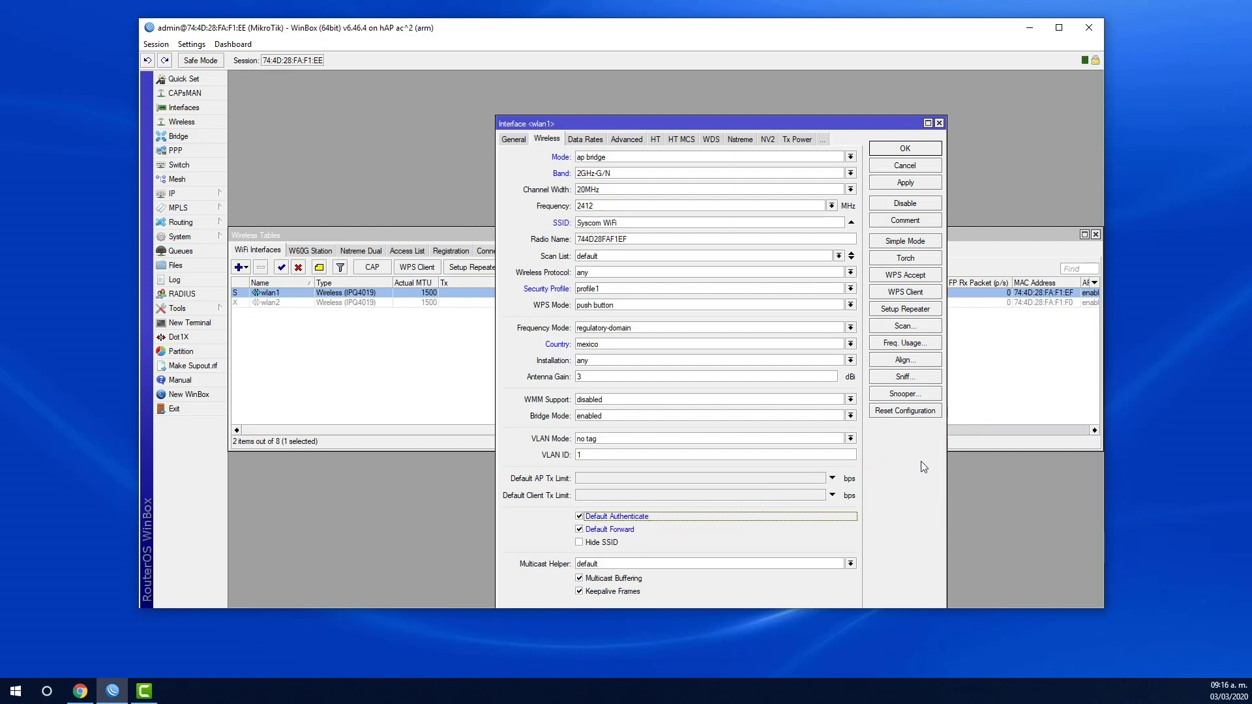
{"action": "left_click", "coordinate": [891, 186]}
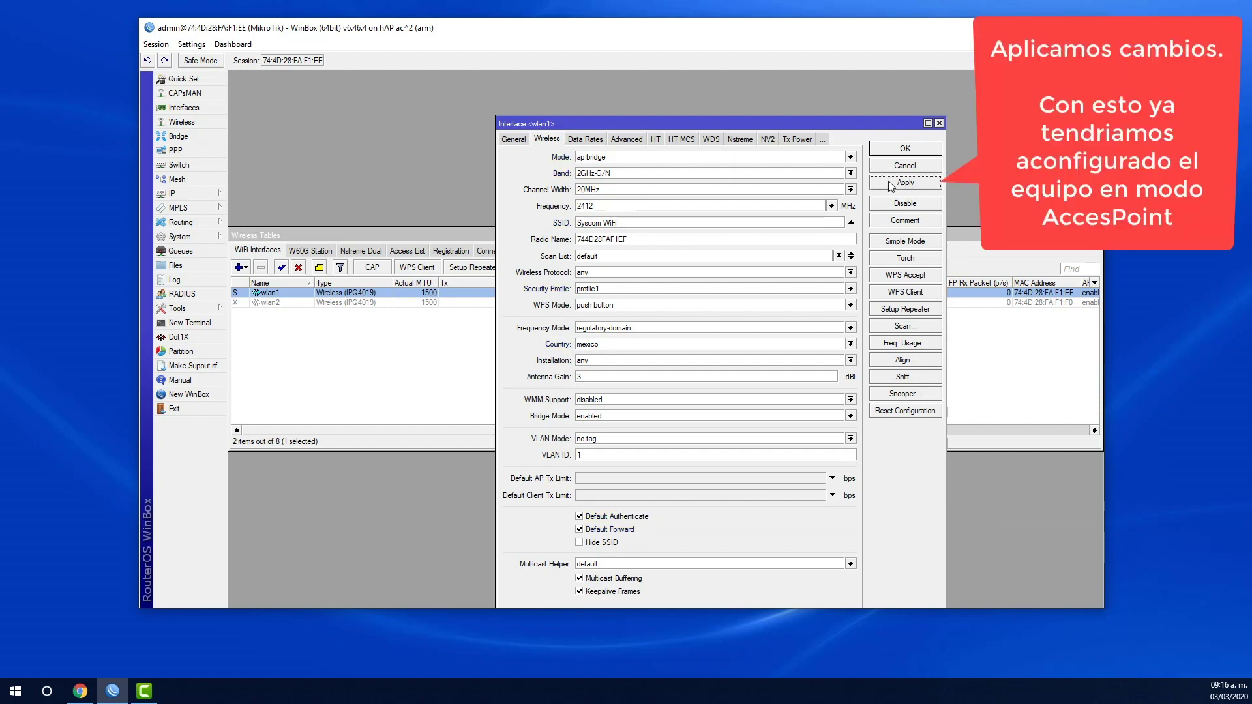
{"action": "left_click", "coordinate": [909, 150]}
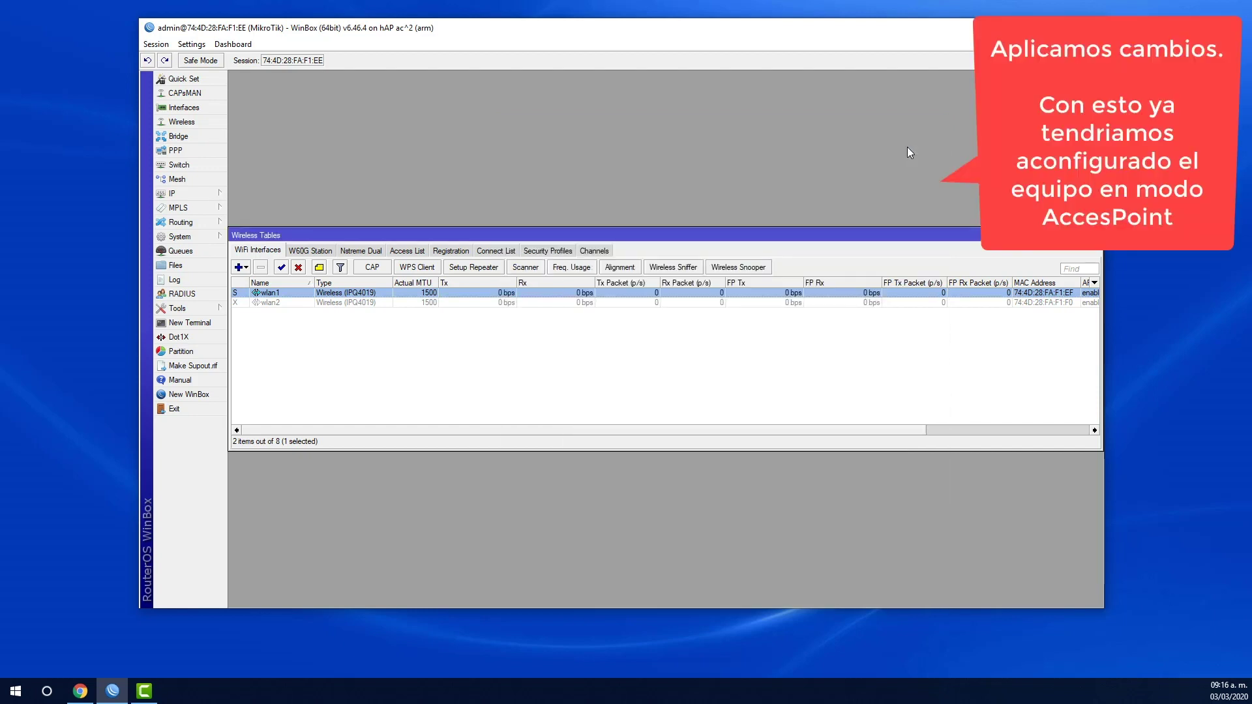